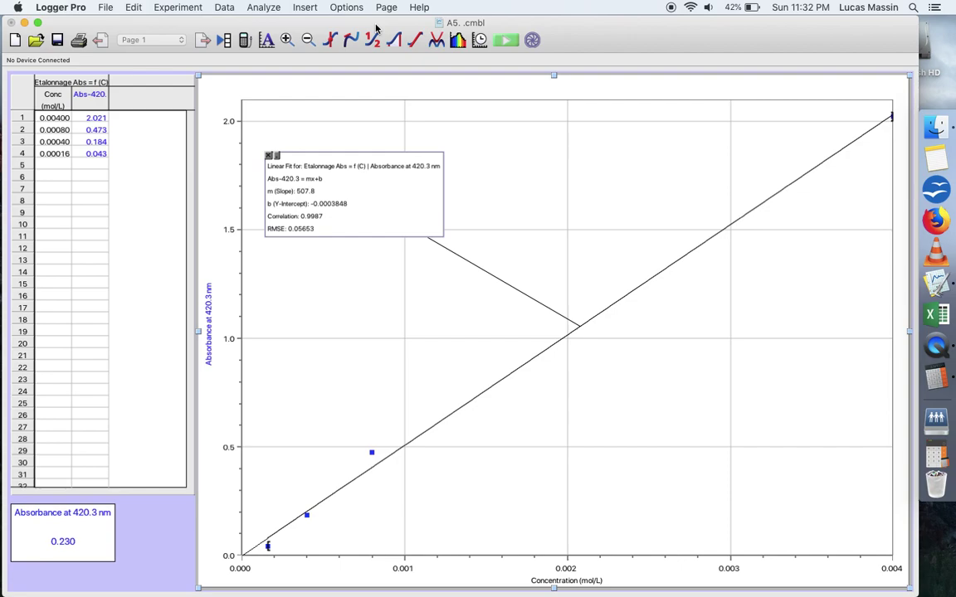
- Examine the measured data points on the graph of absorbance at 420.3 nm against concentration
click(264, 8)
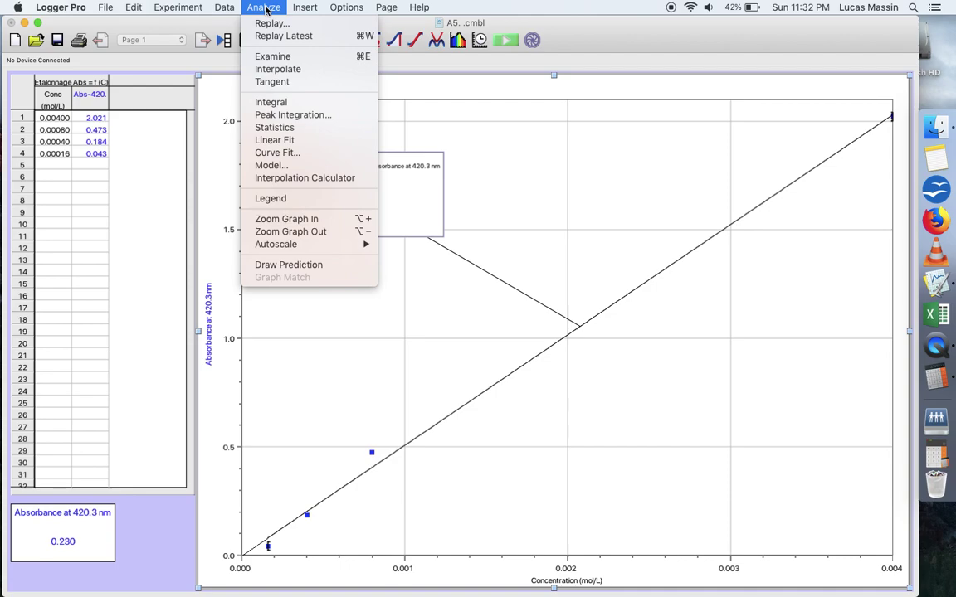
click(284, 57)
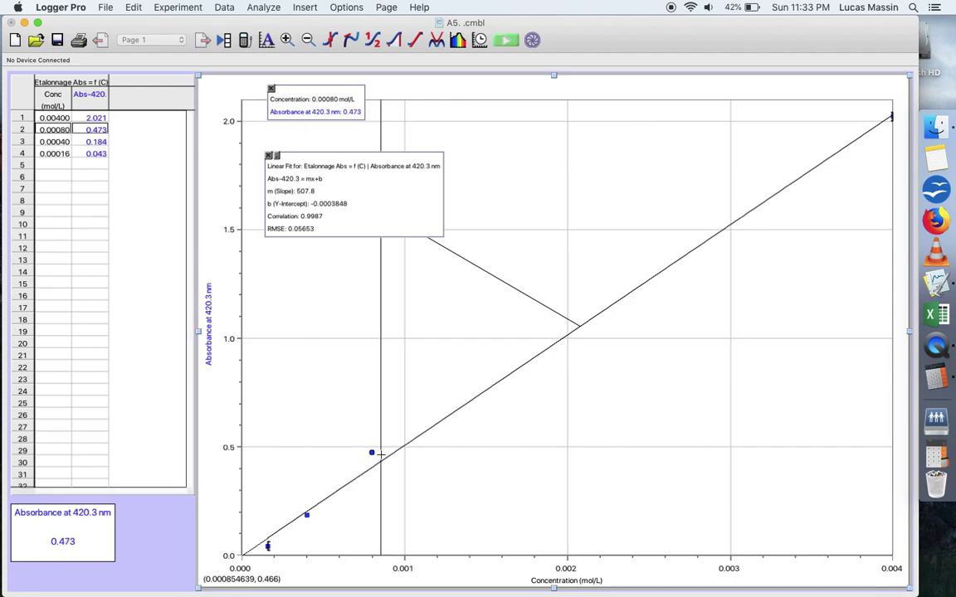
click(287, 39)
click(287, 41)
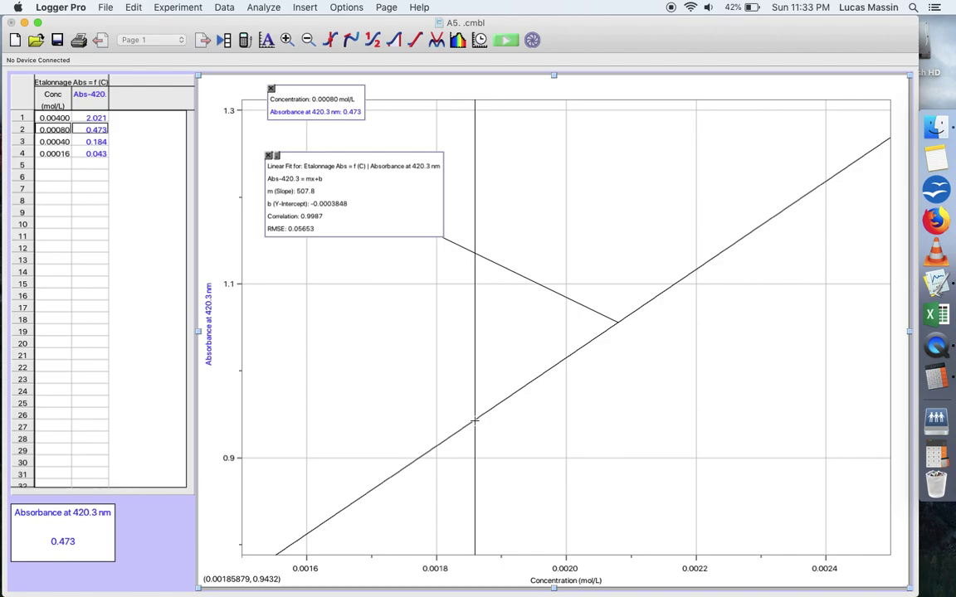
right_click(447, 304)
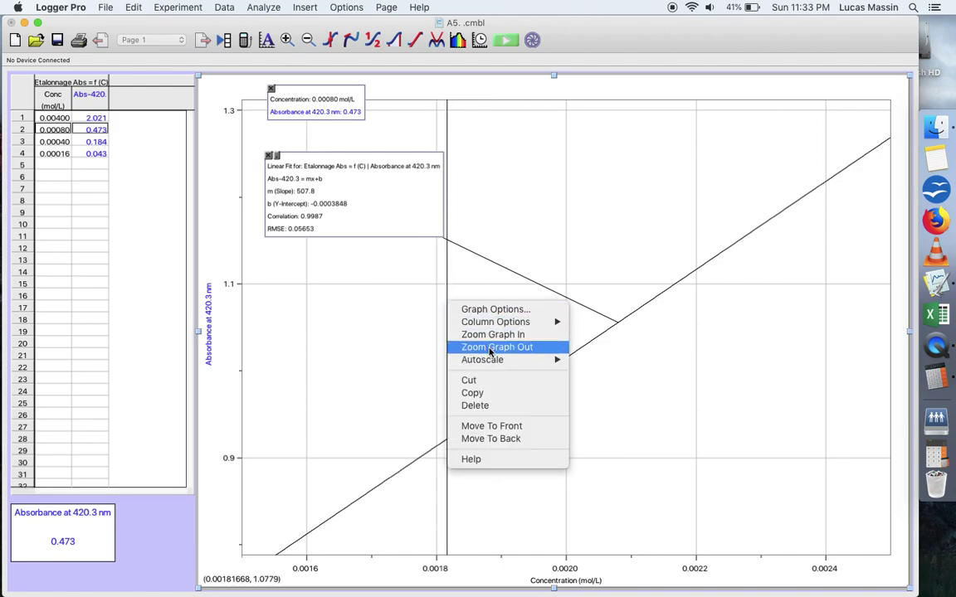
mouse_move(498, 359)
click(611, 359)
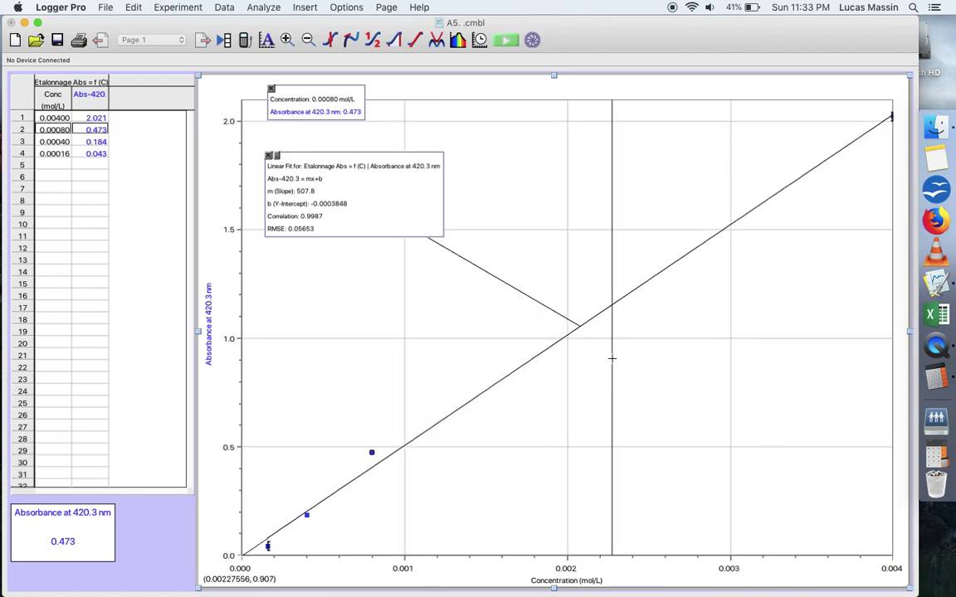
- Turn on Interpolate for the linear fit and set the font size of its value box to 16
click(264, 7)
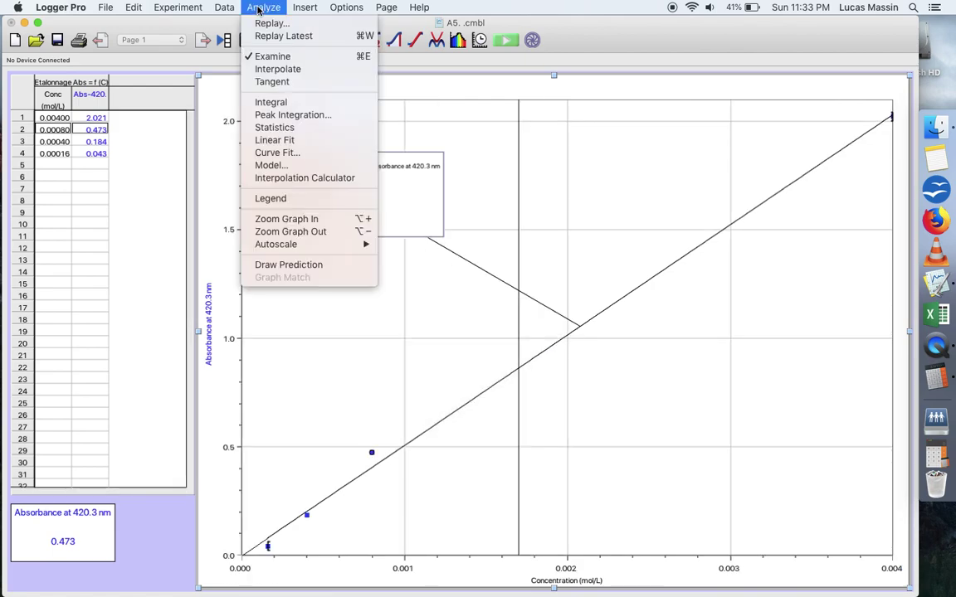
click(279, 71)
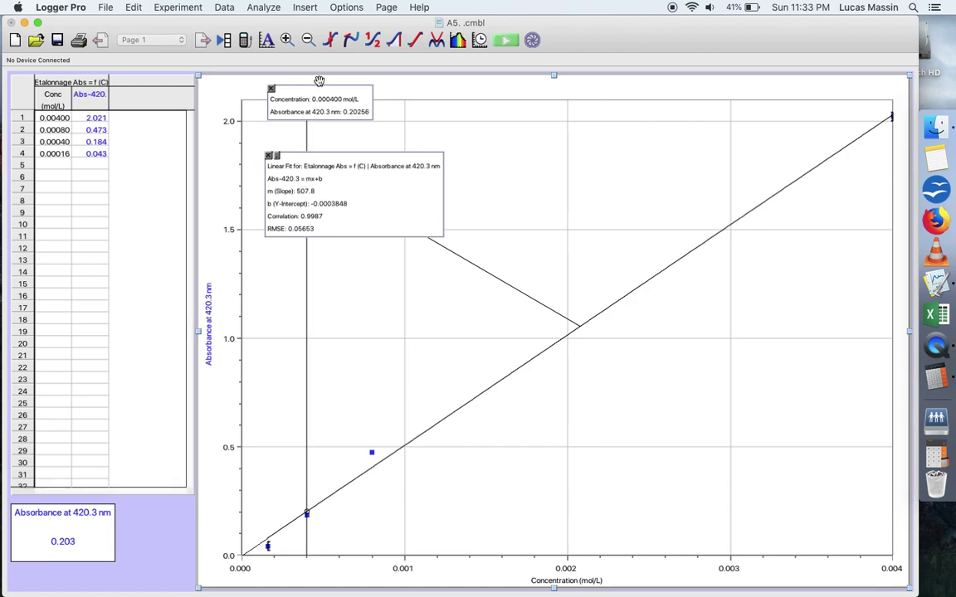
right_click(320, 107)
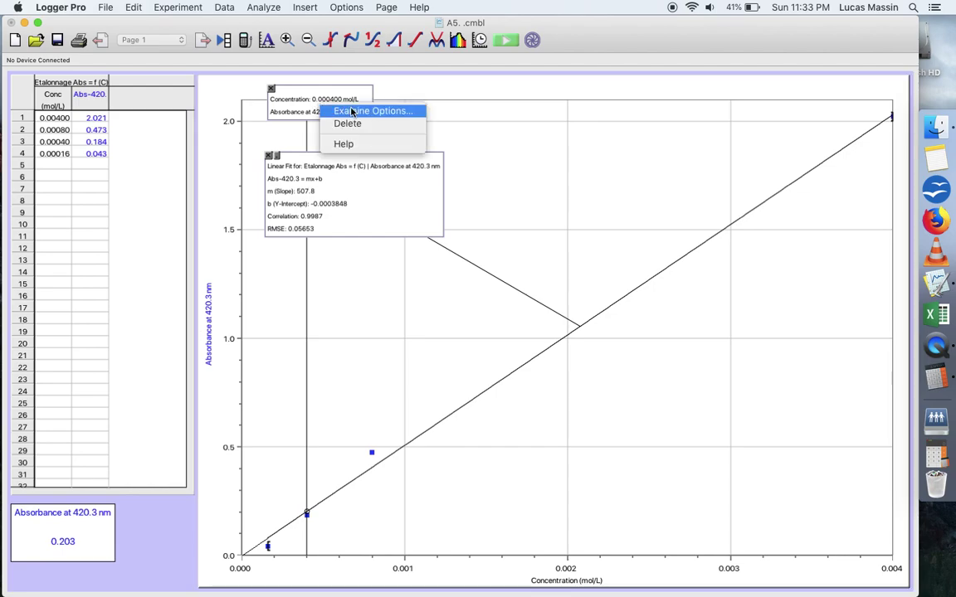
click(352, 111)
click(539, 190)
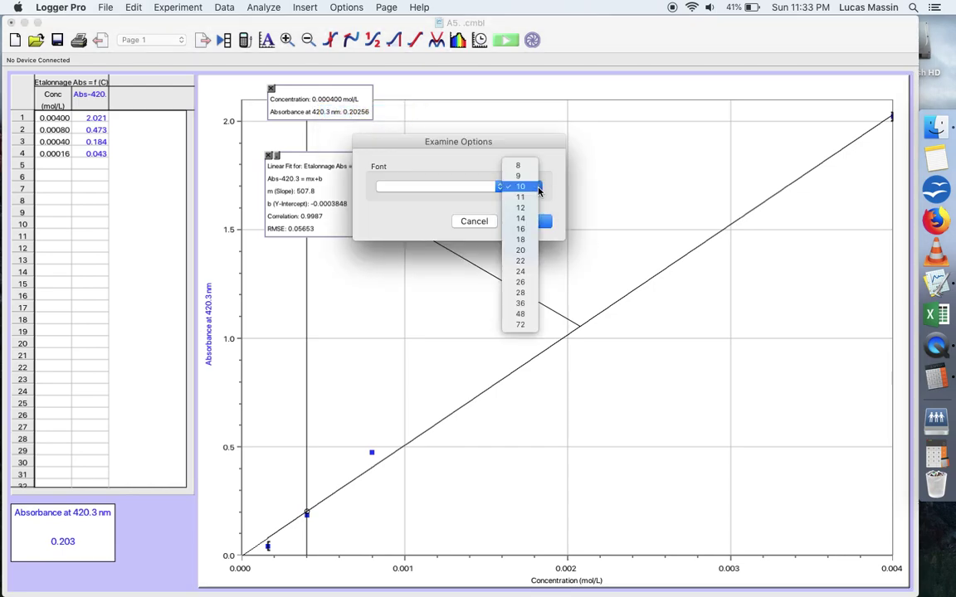
click(527, 229)
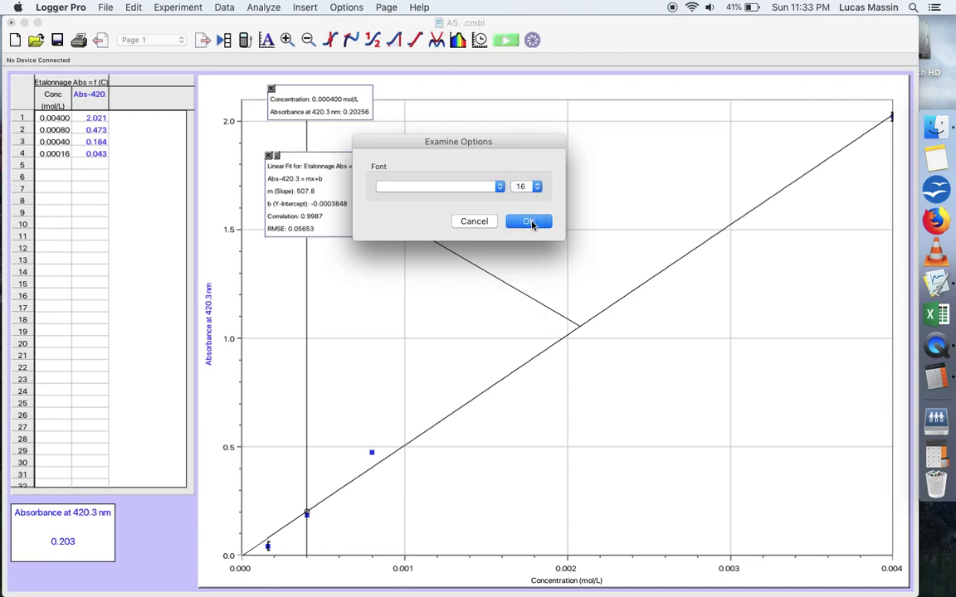
click(530, 221)
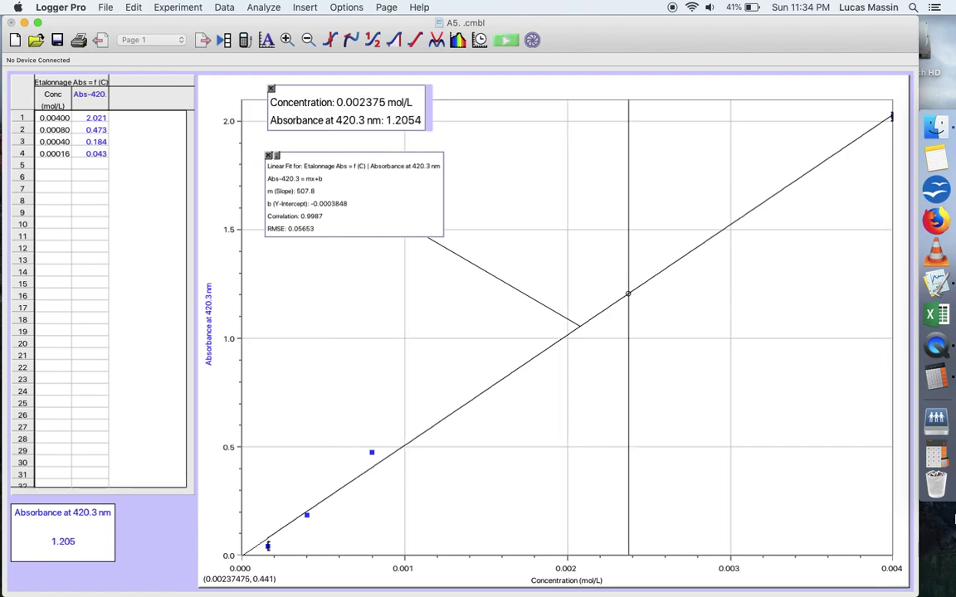
- Switch to Calculator, divide the absorbance 0.209 by the slope 507.8, and return to Logger Pro
click(934, 384)
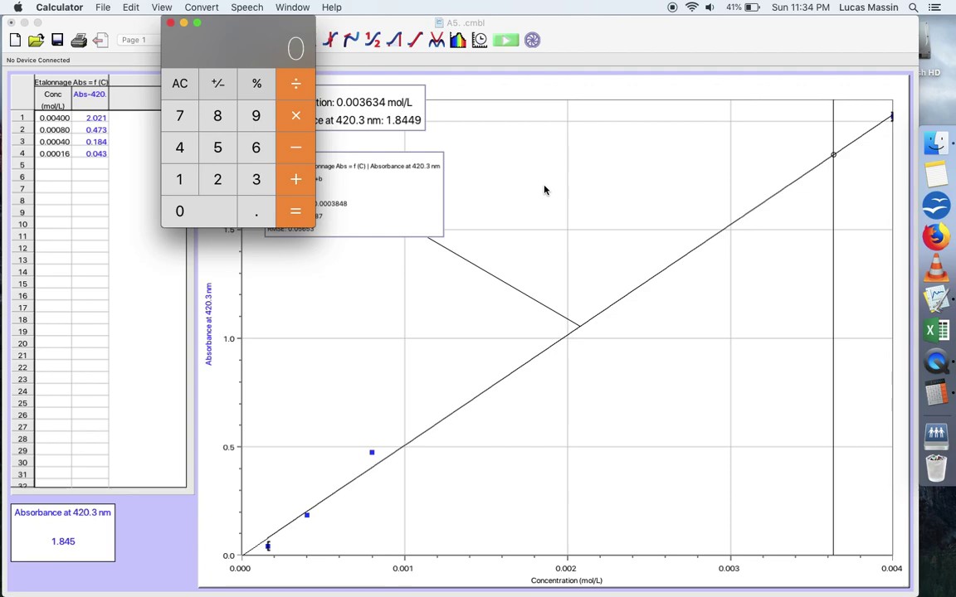
text(0.209)
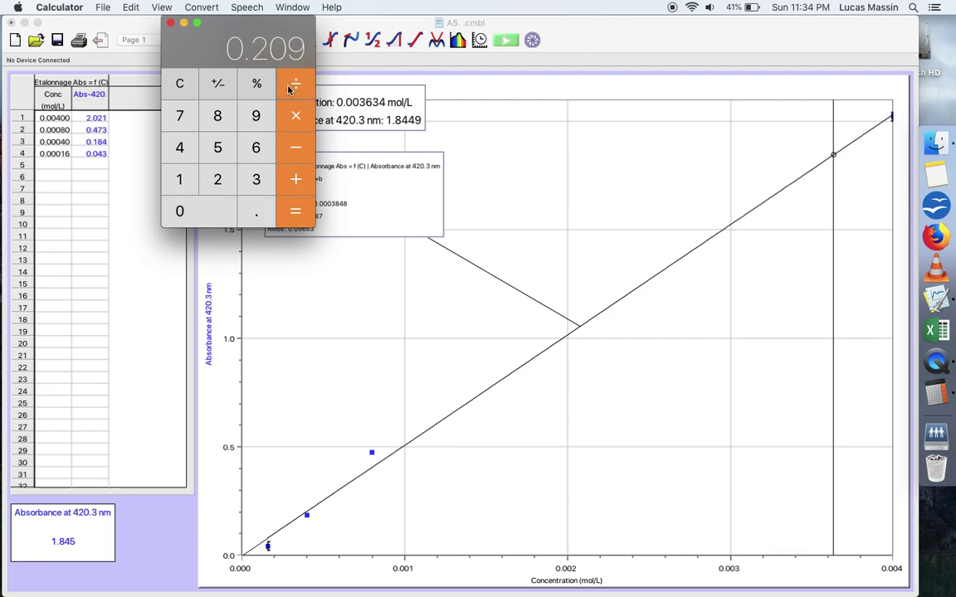
text(507.8)
key(Return)
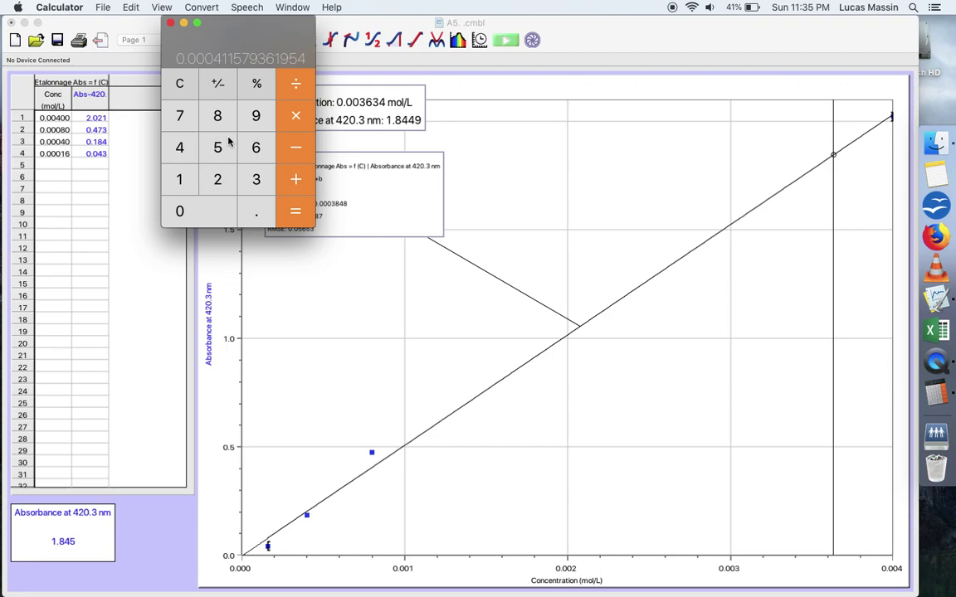
click(156, 22)
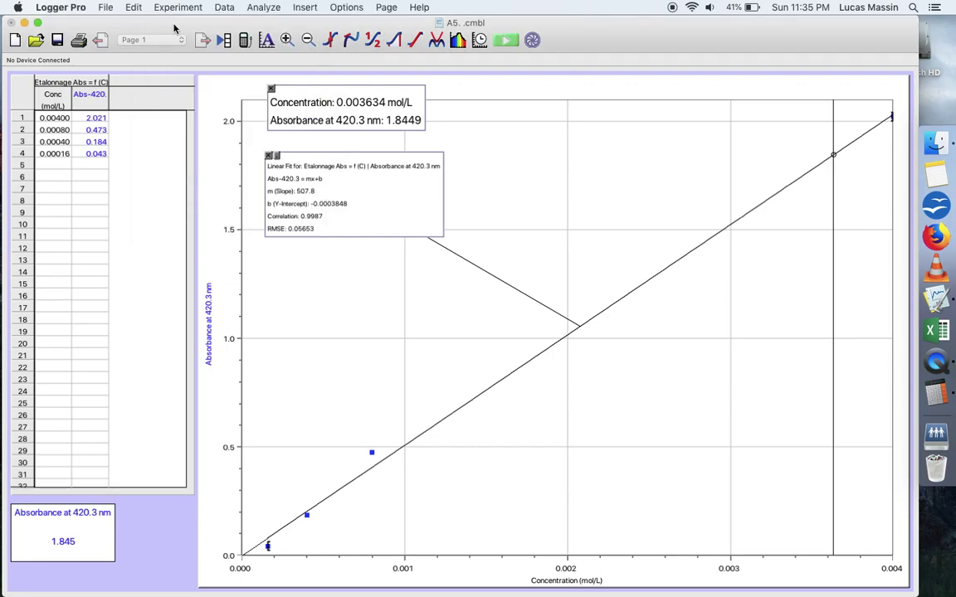
- Add a new data set and widen the data table beyond its new columns
click(225, 7)
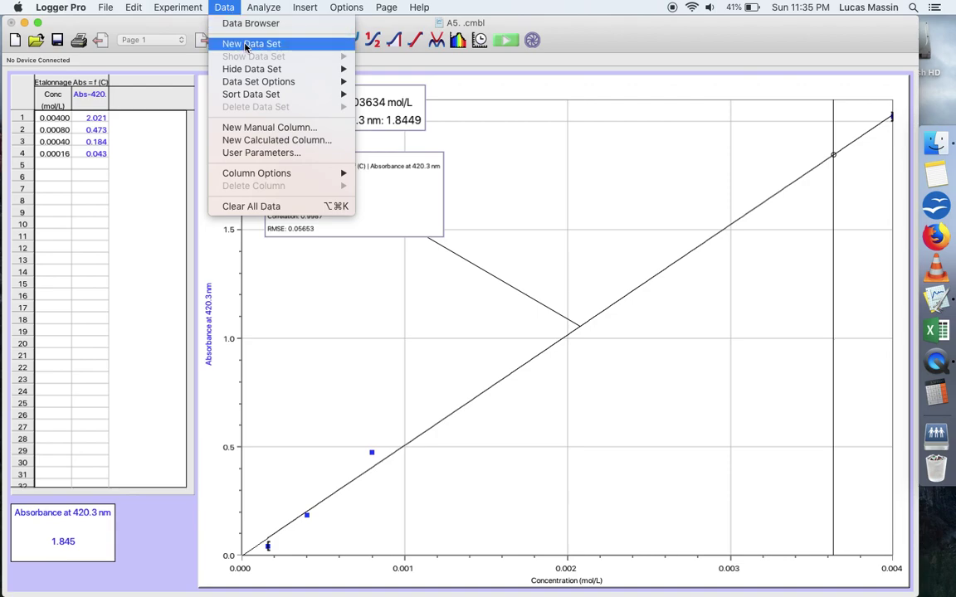
click(220, 41)
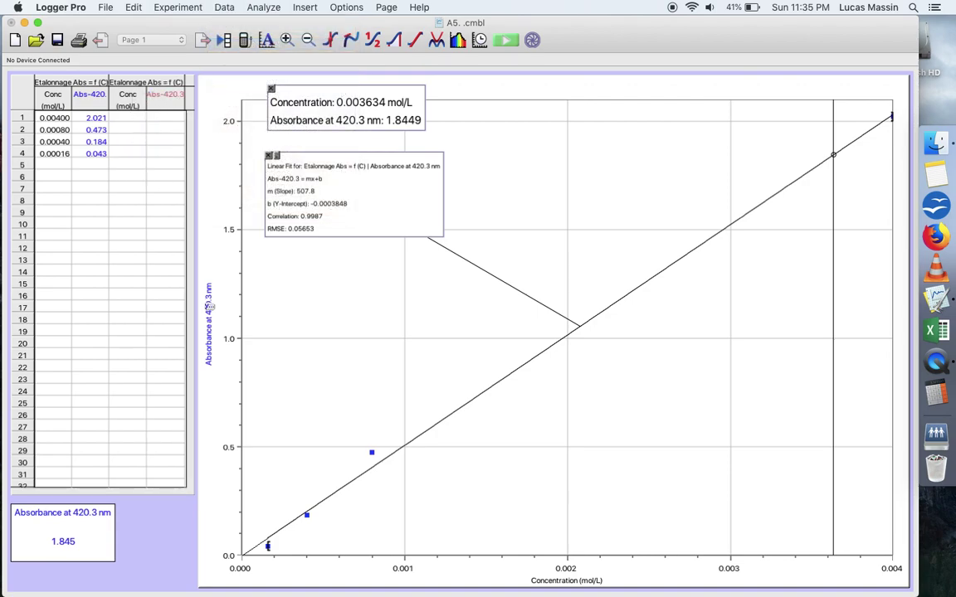
click(187, 285)
drag(187, 285, 244, 286)
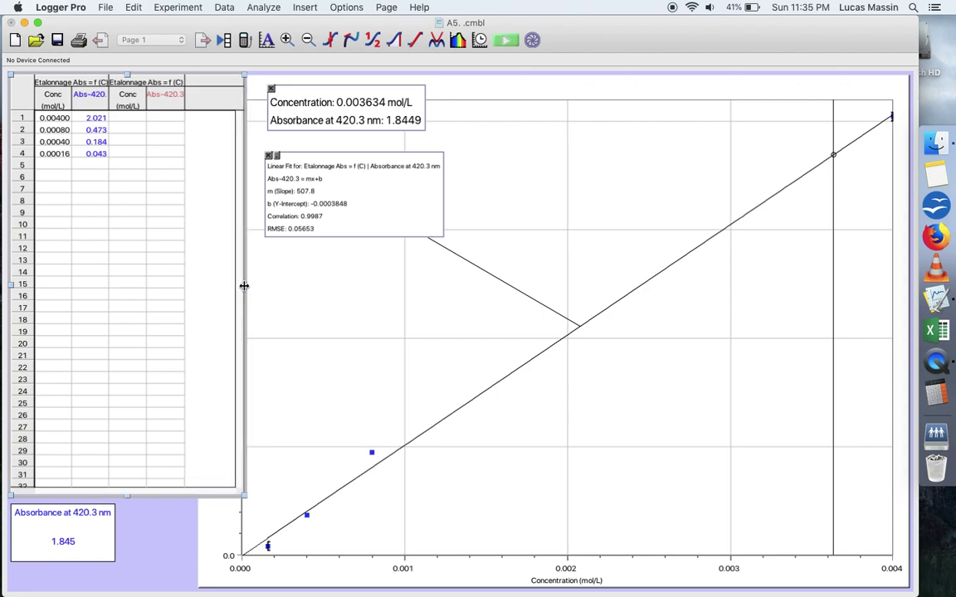
- Rename the new data set as "Concentration I2 = f (t)"
double_click(151, 86)
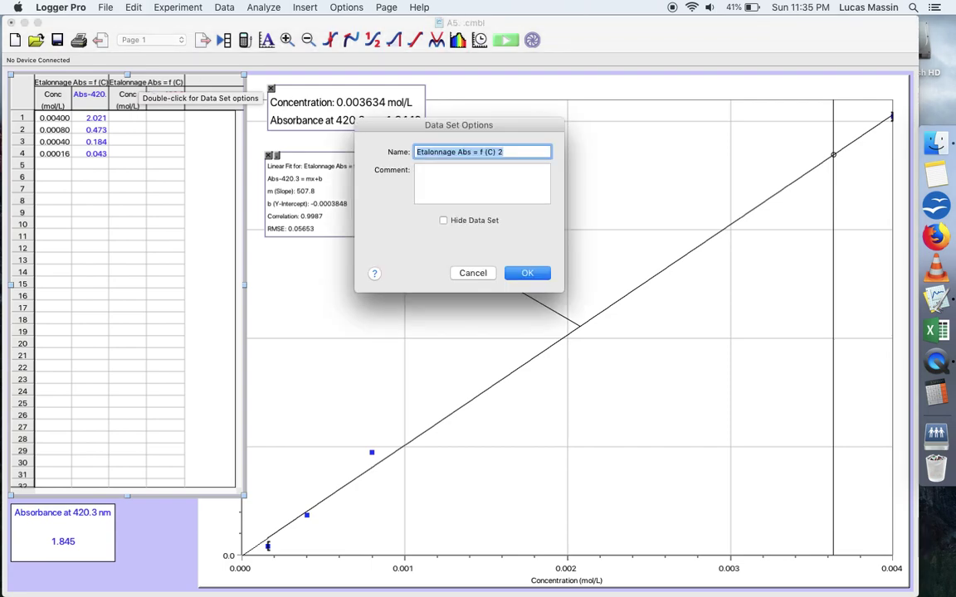
text(Concentration )
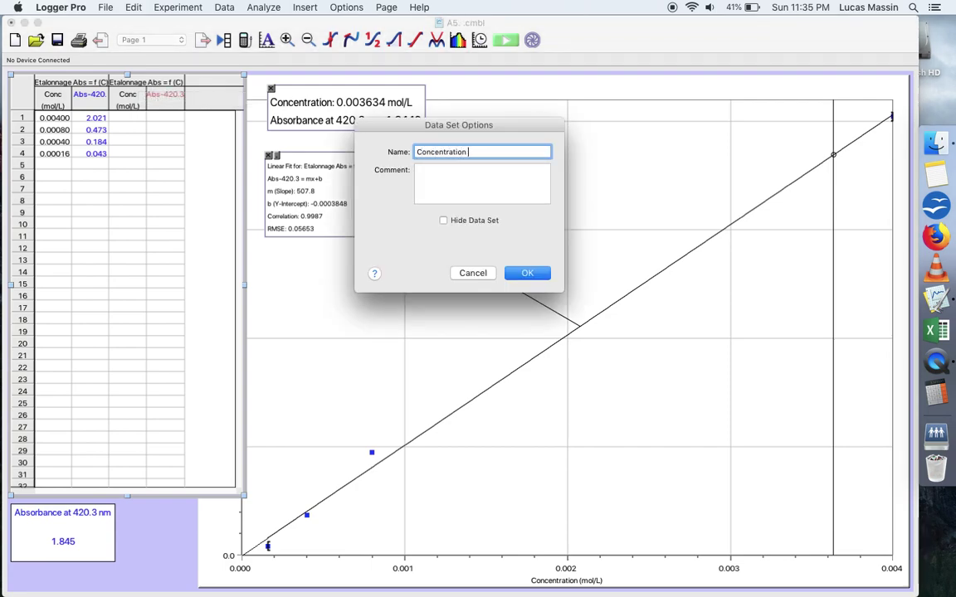
text(I2 = f (t))
click(527, 273)
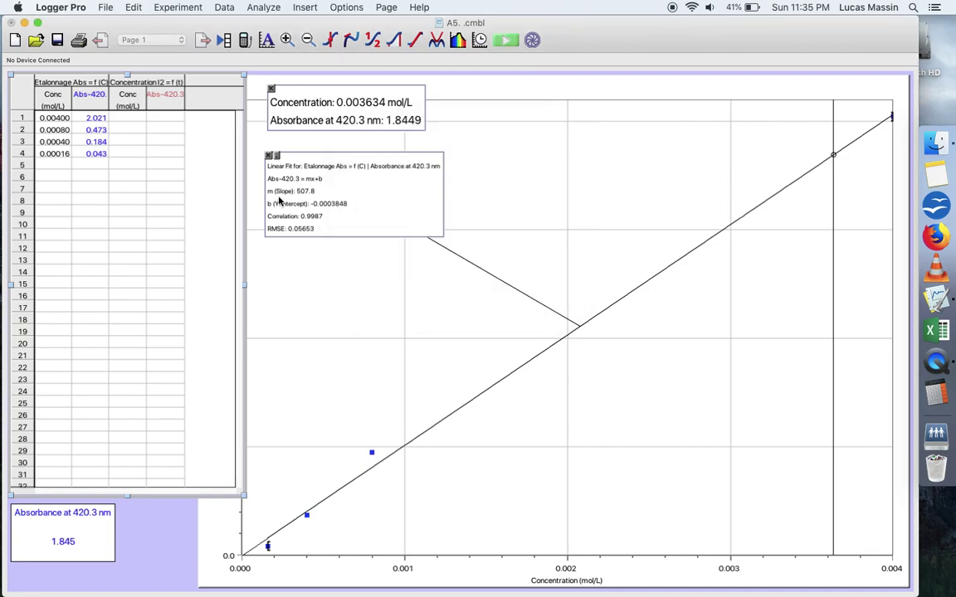
- Rename the concentration column of the new data set as "C I2"
double_click(127, 95)
text(C I2)
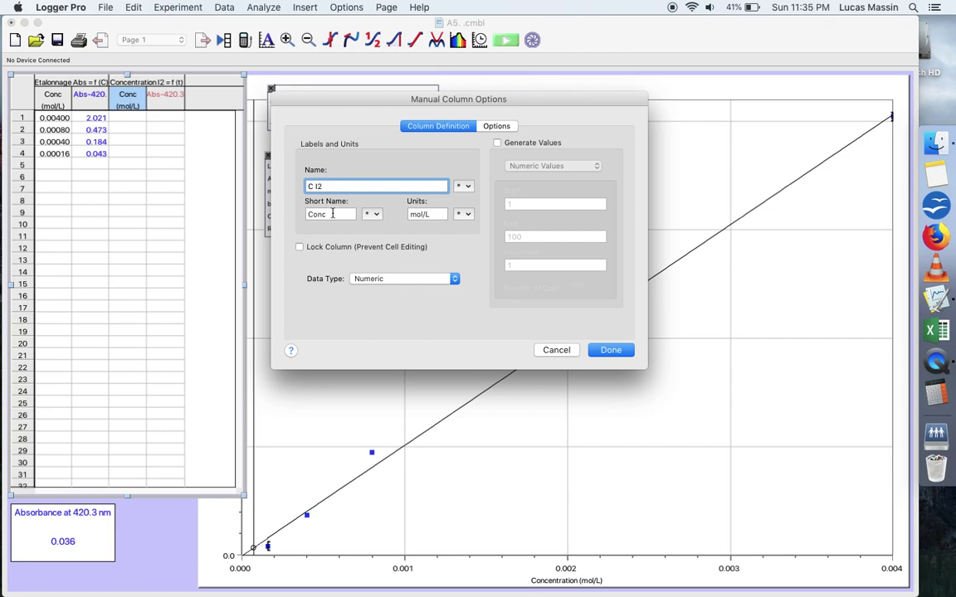
click(612, 350)
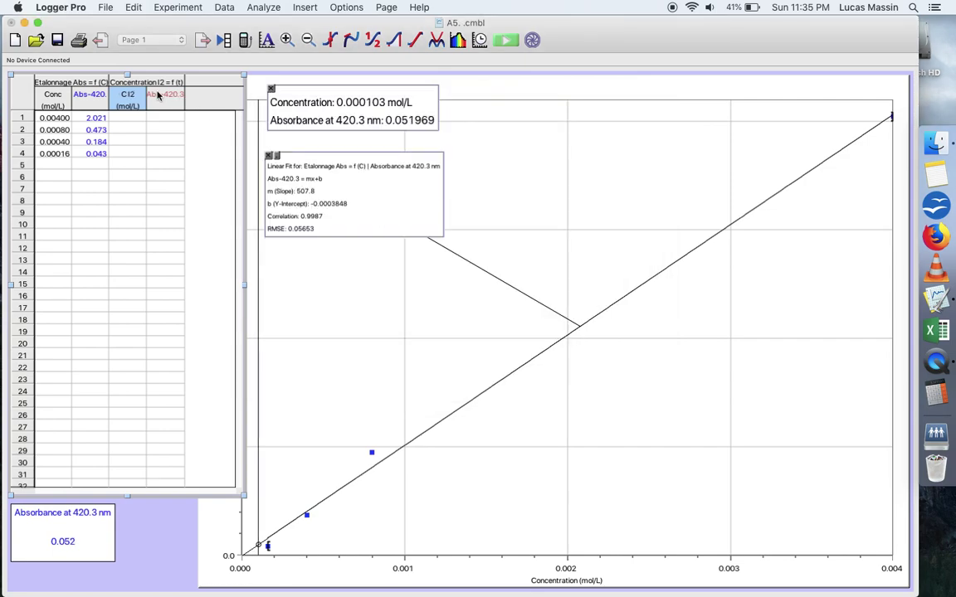
- Rename the absorbance column of the new data set as "temps", with short name "t" and units "min"
double_click(158, 95)
text(temps)
click(424, 214)
text(min)
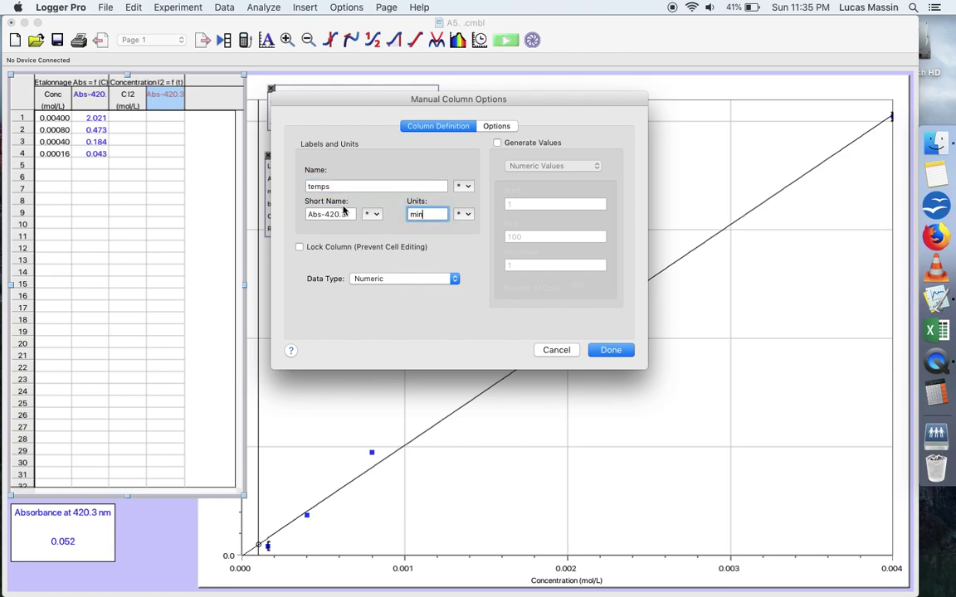
triple_click(342, 213)
text(t)
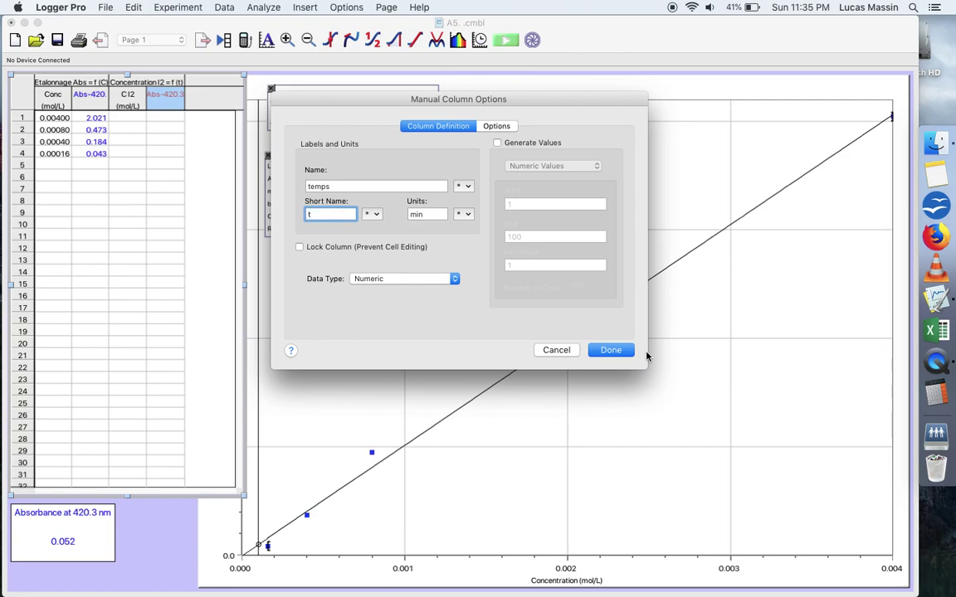
click(611, 352)
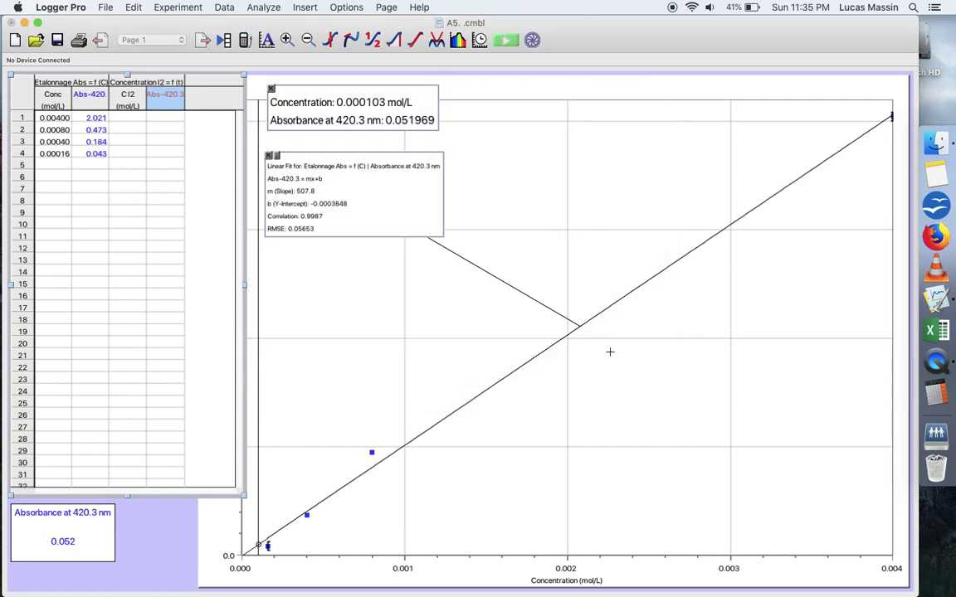
- Enter 0.000413 mol/L and 3 min in row 1 of the new data set
click(136, 121)
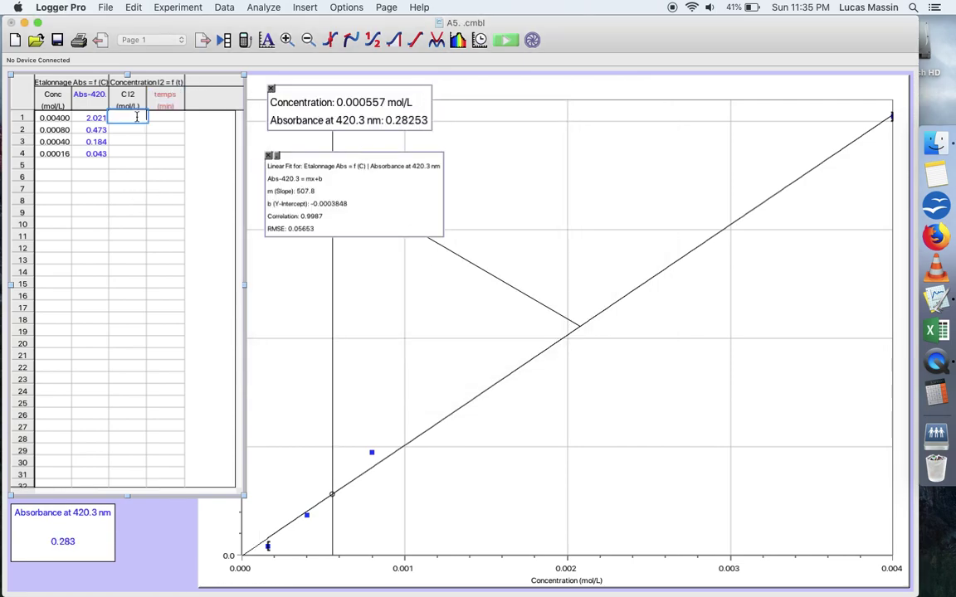
text(0.000413)
click(171, 116)
text(3)
key(Return)
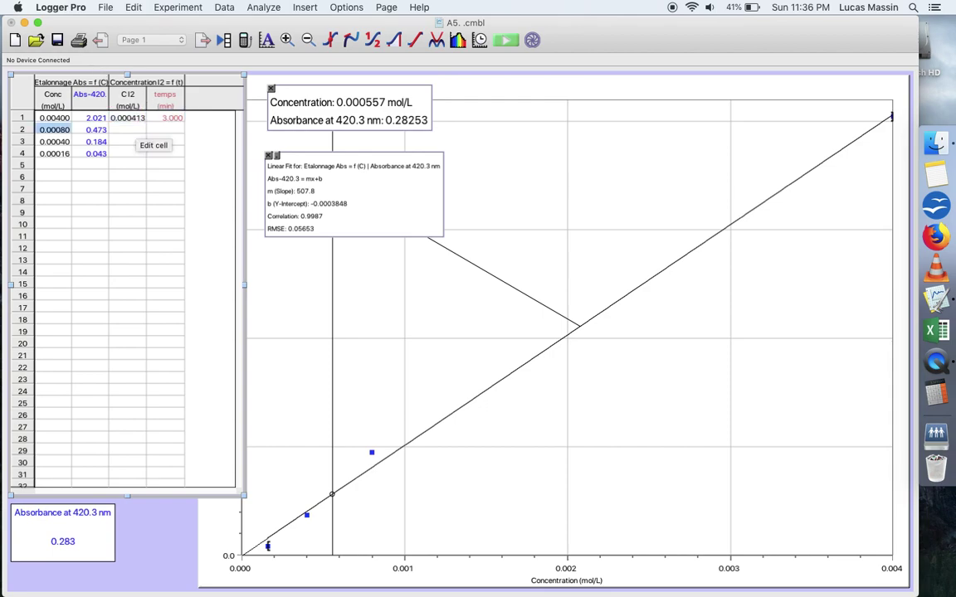
key(BackSpace)
- Enter 0.000541 mol/L and 6 min in row 2 of the new data set
click(133, 131)
text(0)
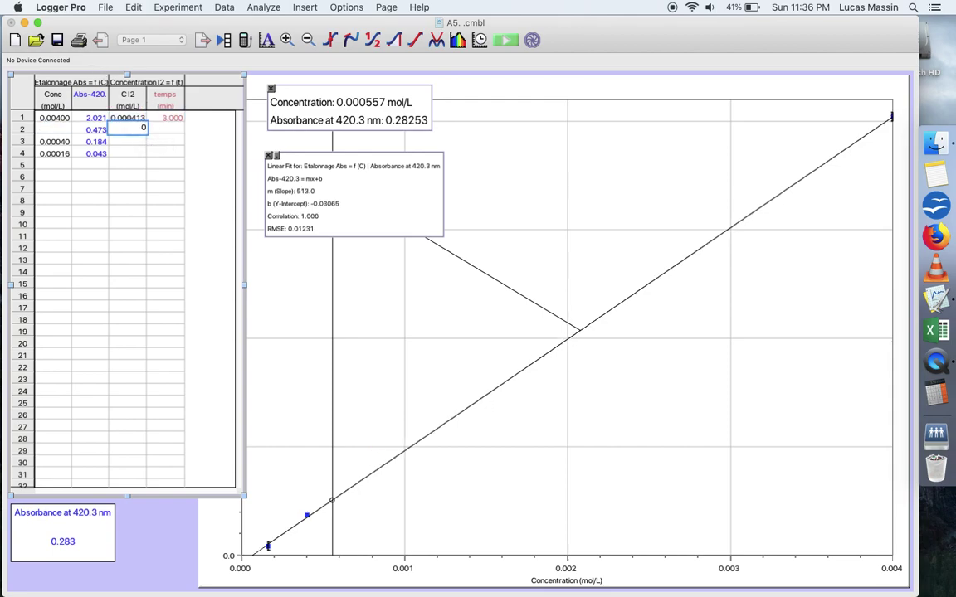
text(.000541)
click(165, 129)
text(6)
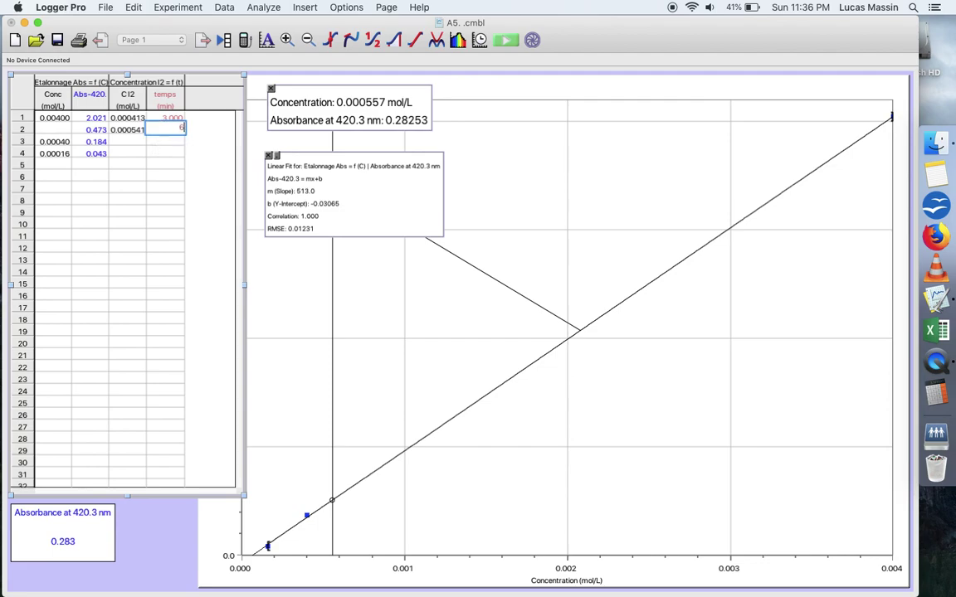
key(Return)
- Open the recent file "A4. Tracé évolution chimique - dosage spectrophotométrique .cmbl" without saving the current file
click(108, 7)
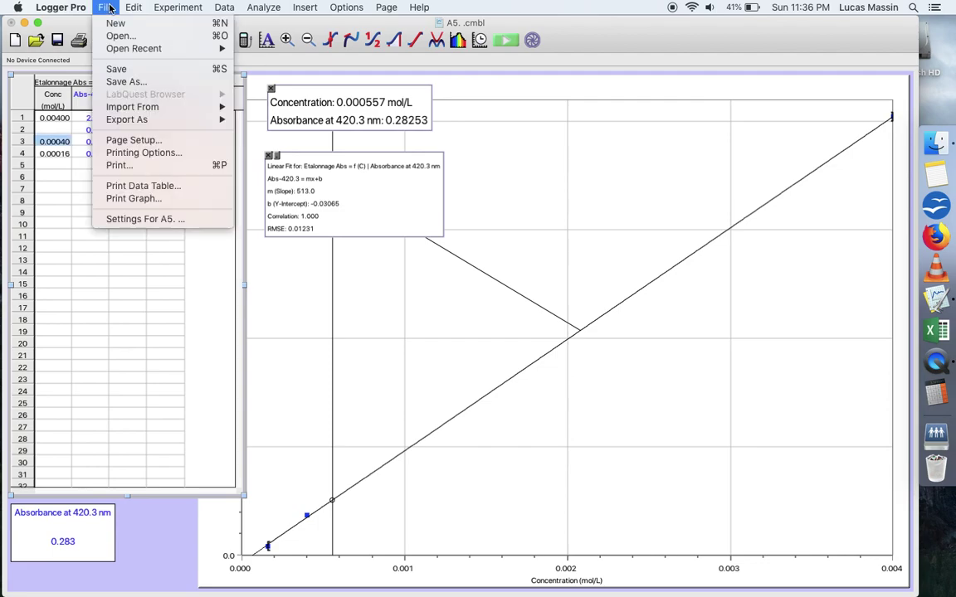
mouse_move(209, 49)
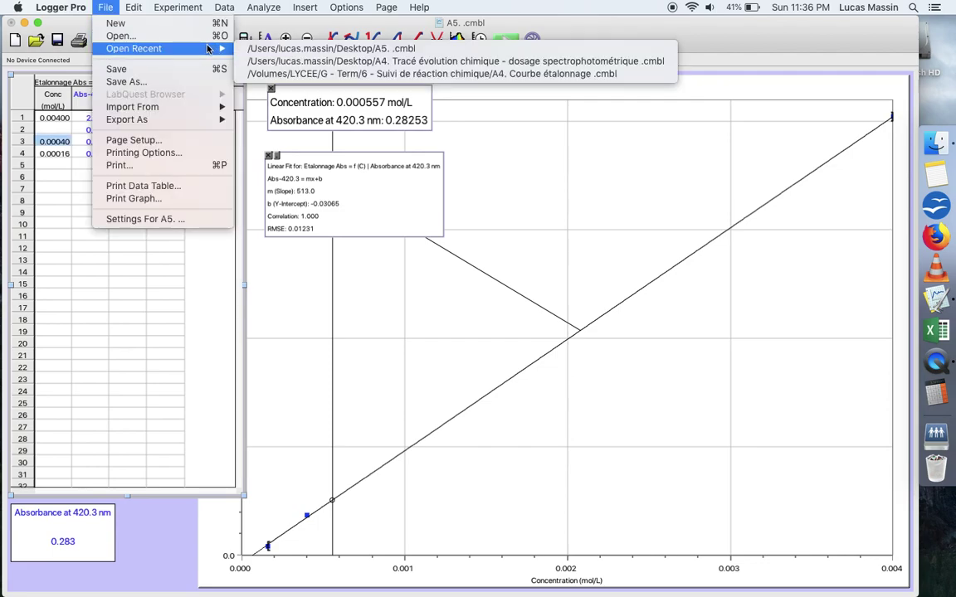
click(271, 61)
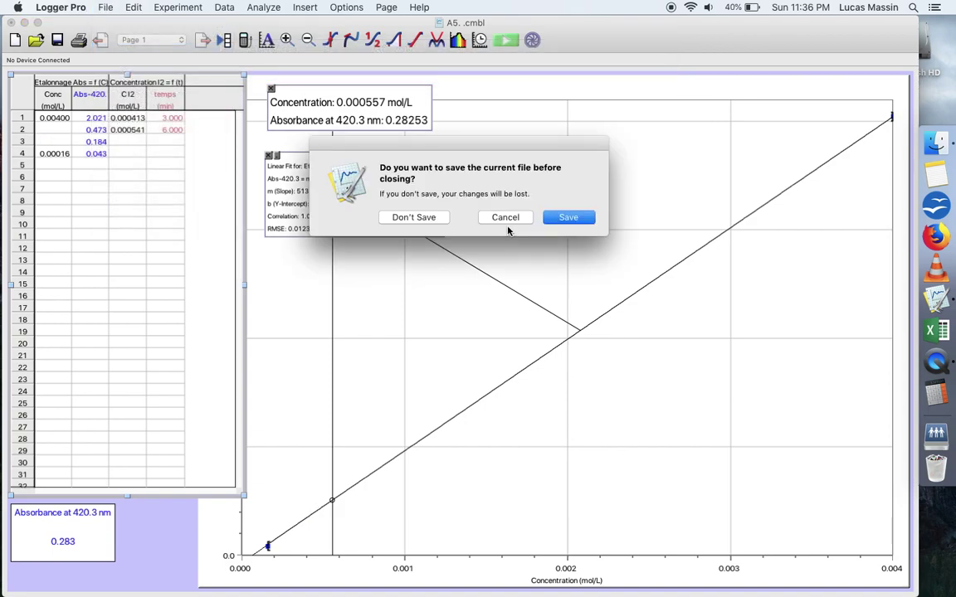
click(442, 220)
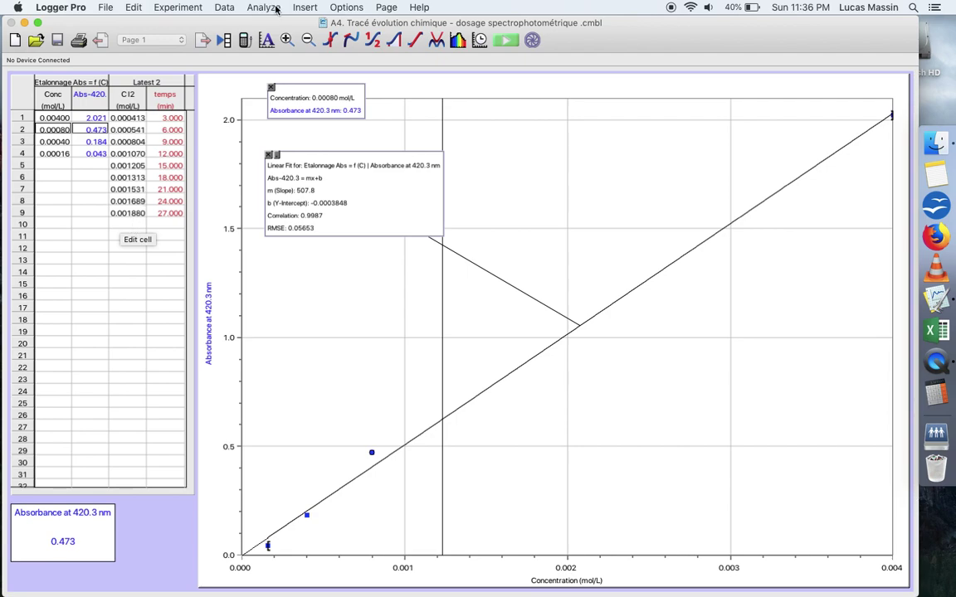
- Insert an additional graph on the page of the spectrophotometric data file
click(304, 7)
click(320, 24)
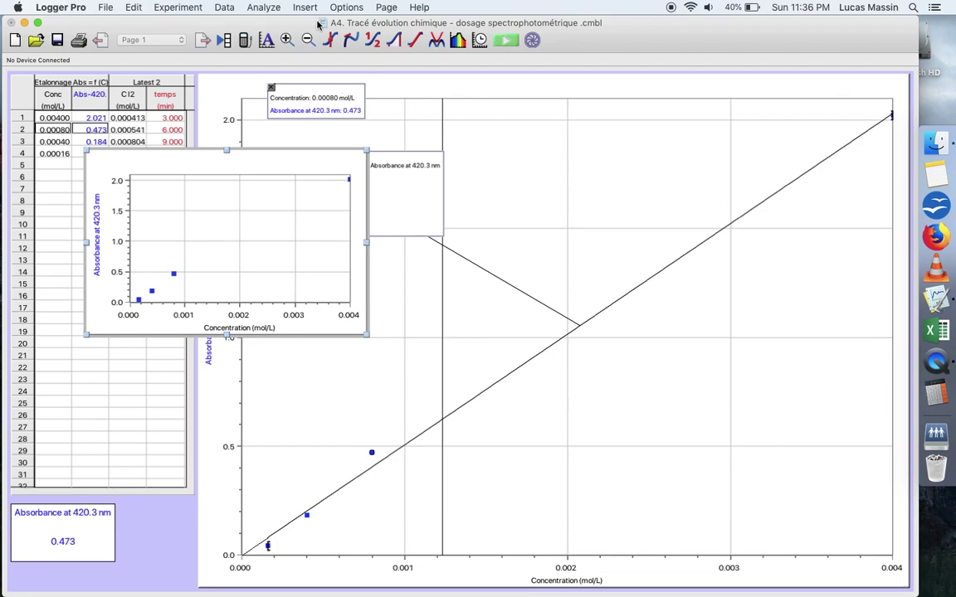
- Enlarge the new graph and fit it over the whole area of the calibration graph, beside the data table
drag(366, 336, 927, 594)
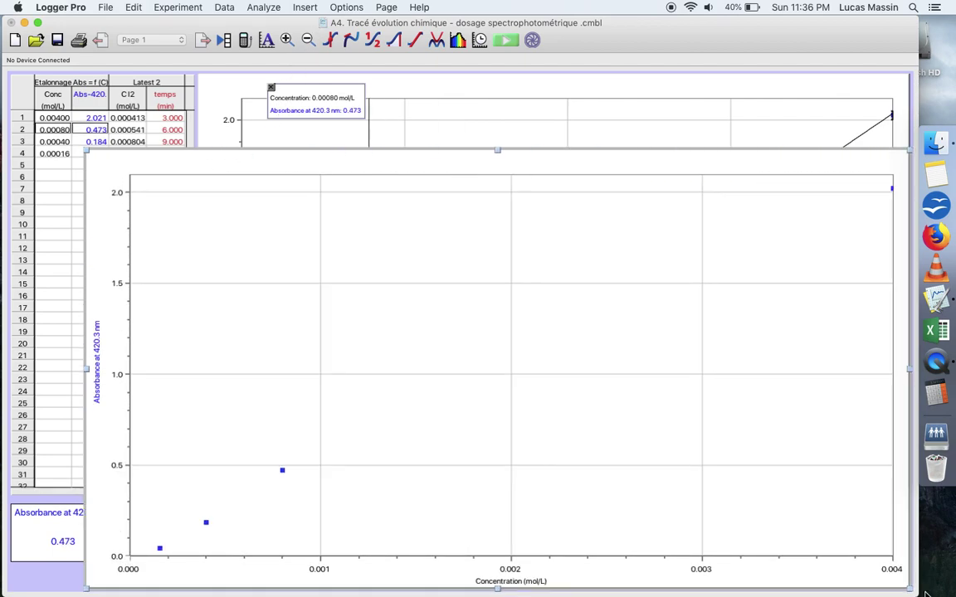
drag(85, 149, 200, 49)
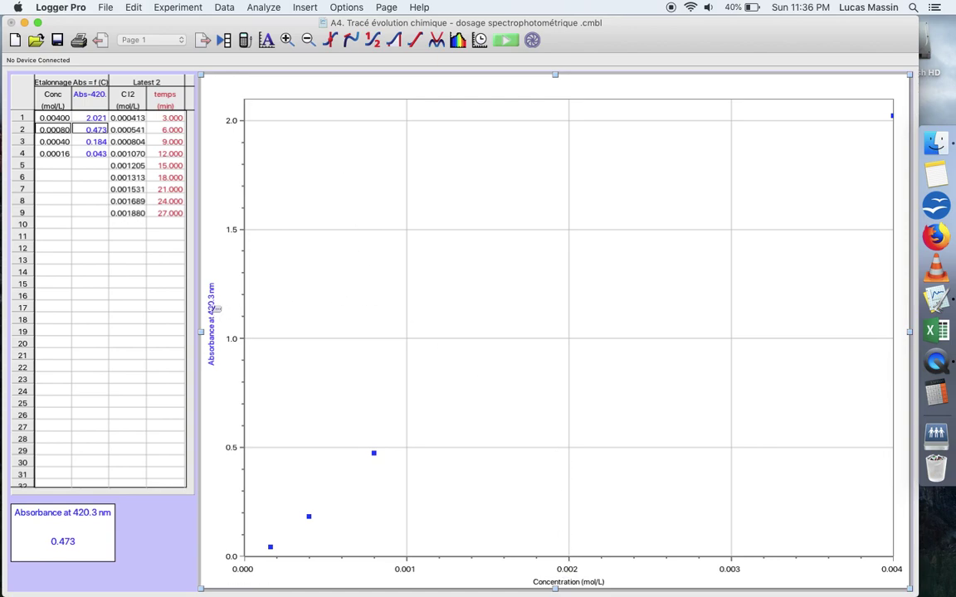
- Open the new graph's options and set its X-axis column to temps (min)
right_click(213, 310)
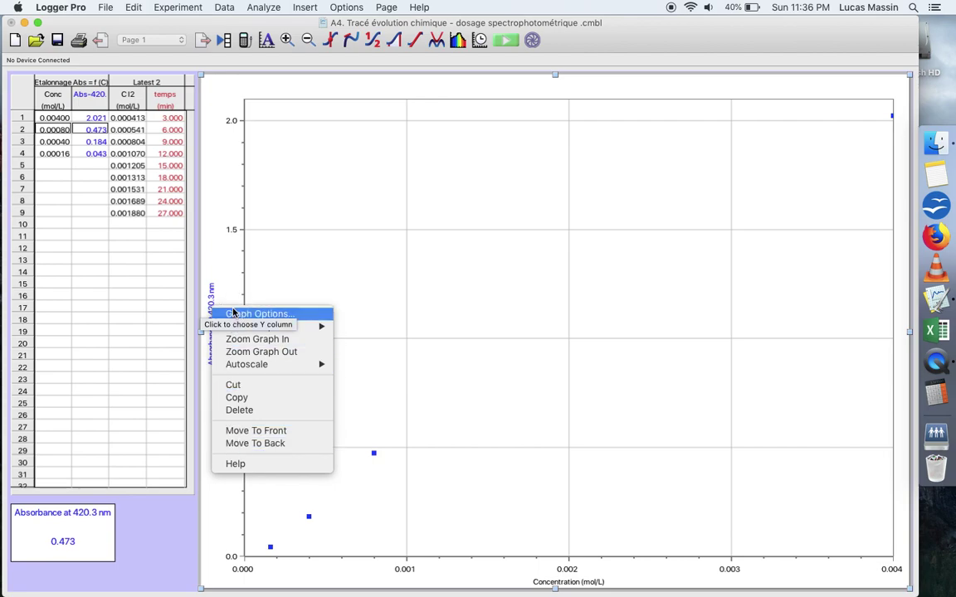
click(228, 275)
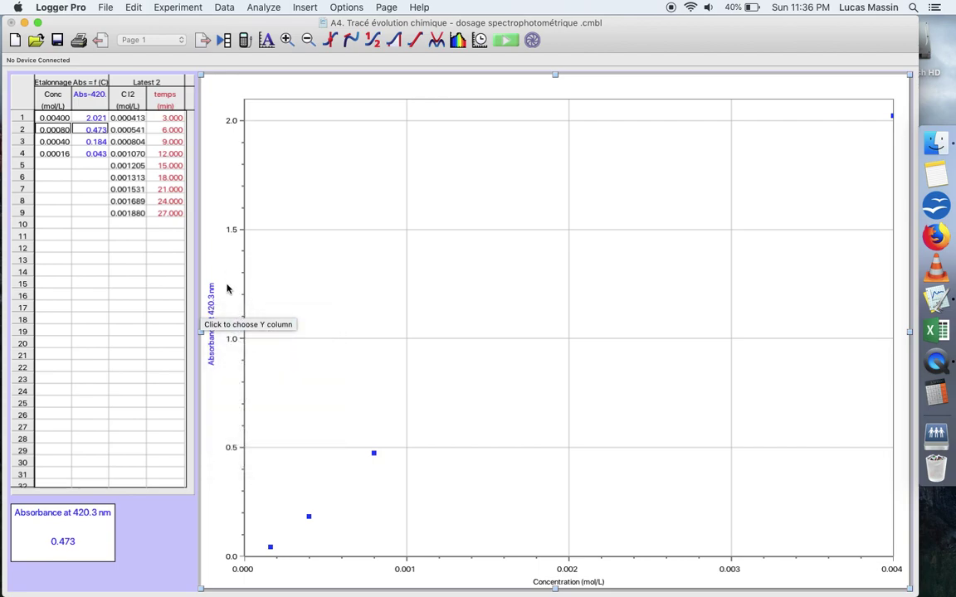
right_click(228, 285)
right_click(249, 274)
right_click(250, 274)
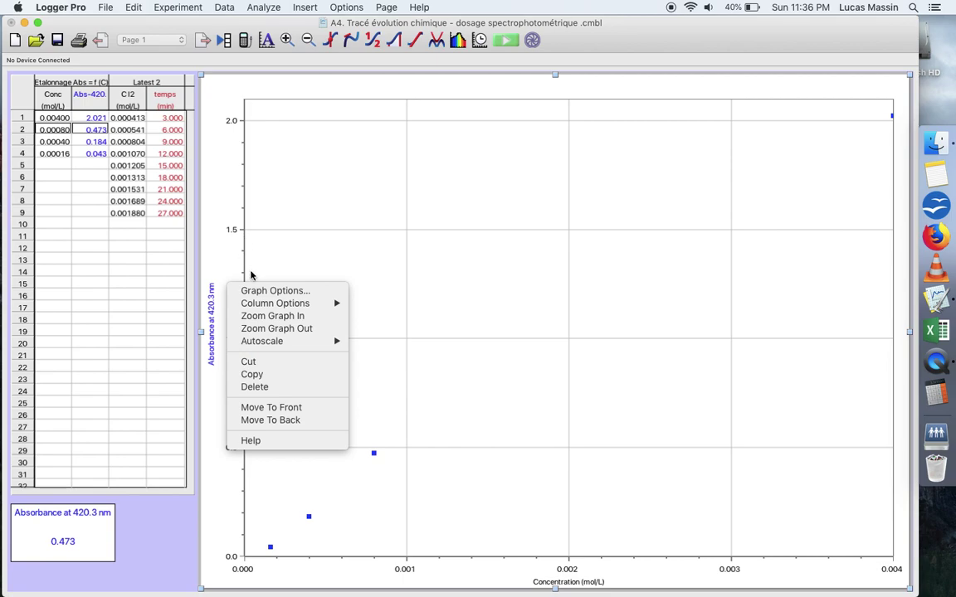
click(253, 292)
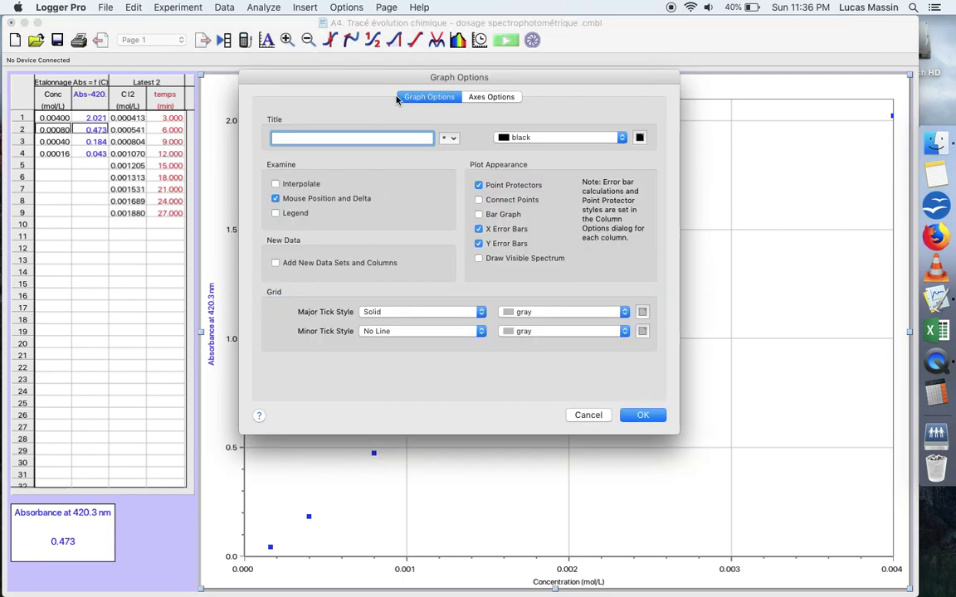
click(490, 97)
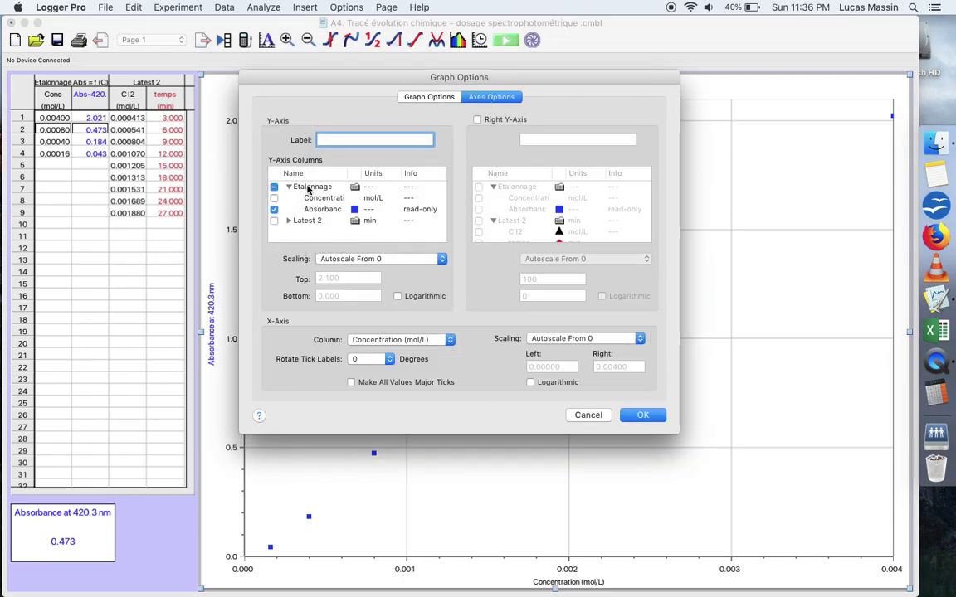
click(369, 340)
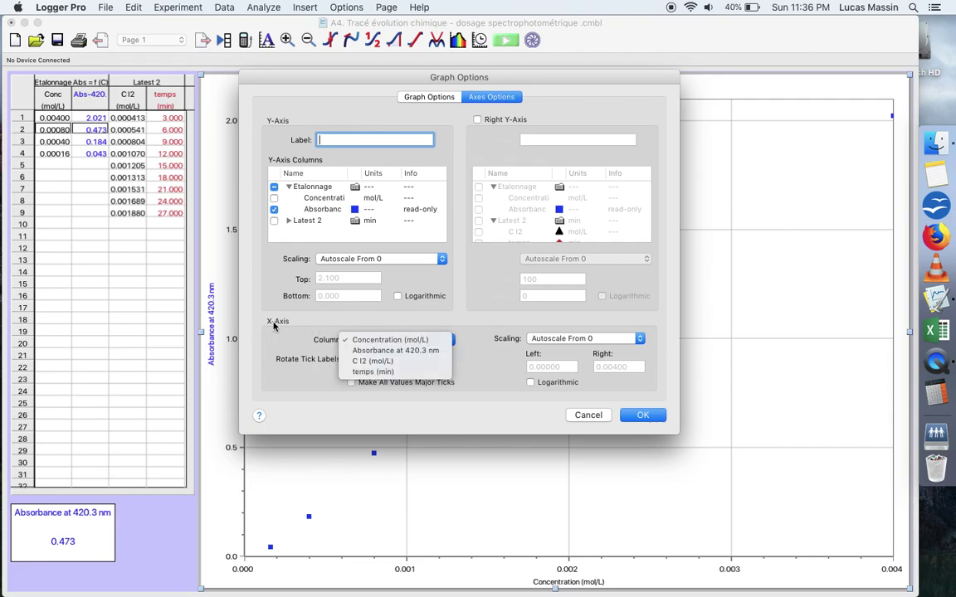
click(366, 372)
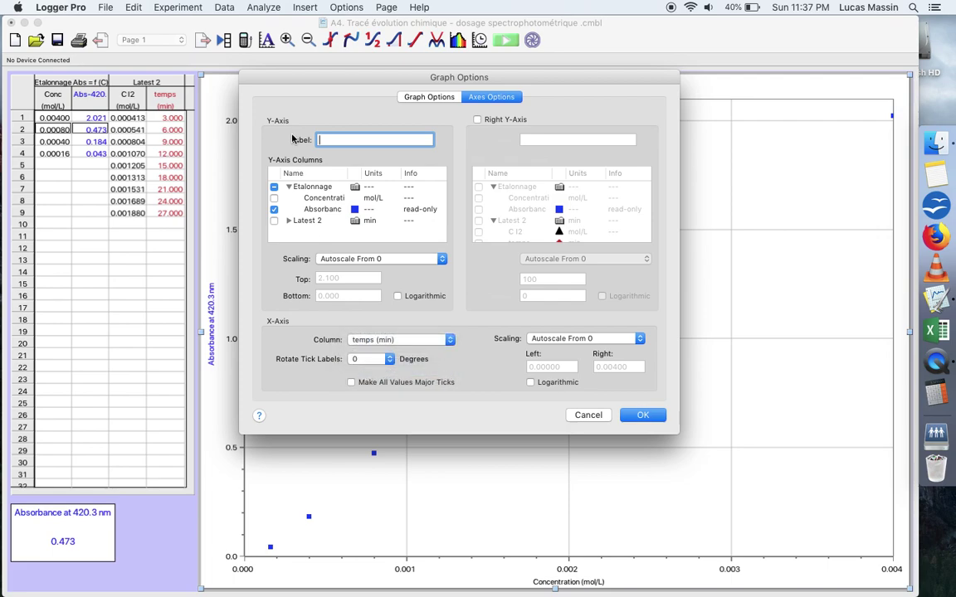
- Replace the Etalonnage columns on the Y-axis with only the C I2 column of Latest 2, and apply the graph options
click(275, 210)
click(289, 220)
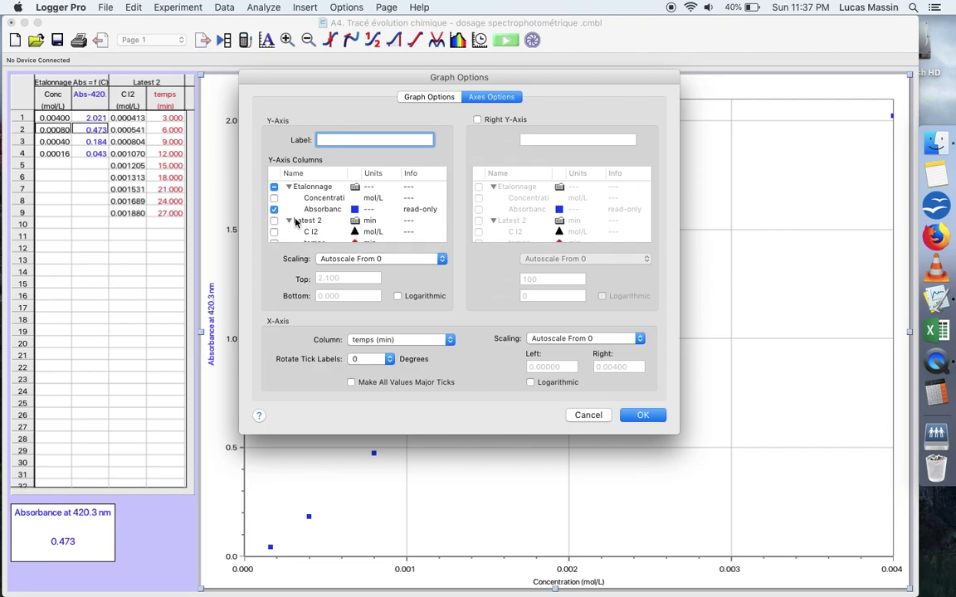
click(275, 189)
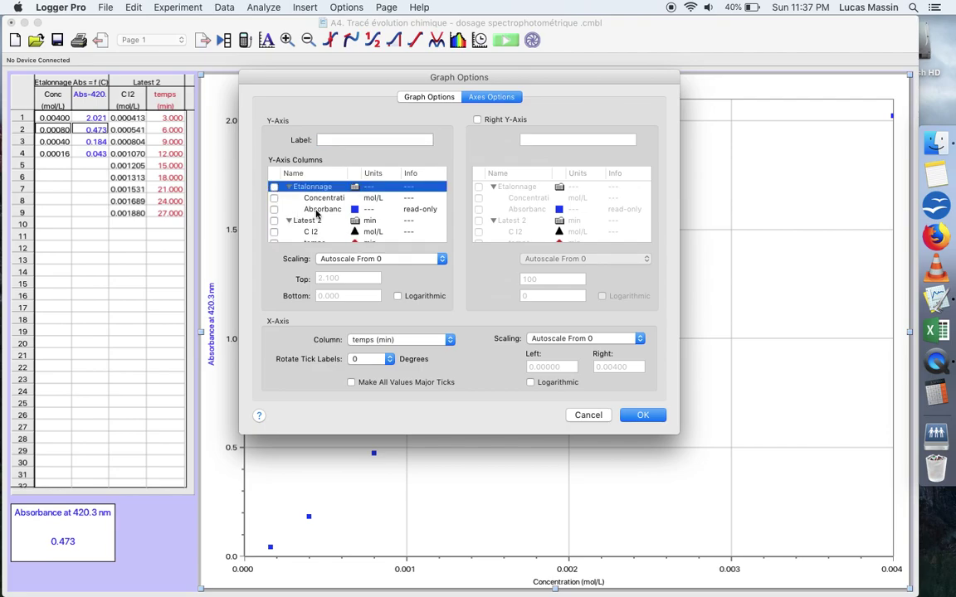
scroll(286, 212, down, 1)
click(275, 216)
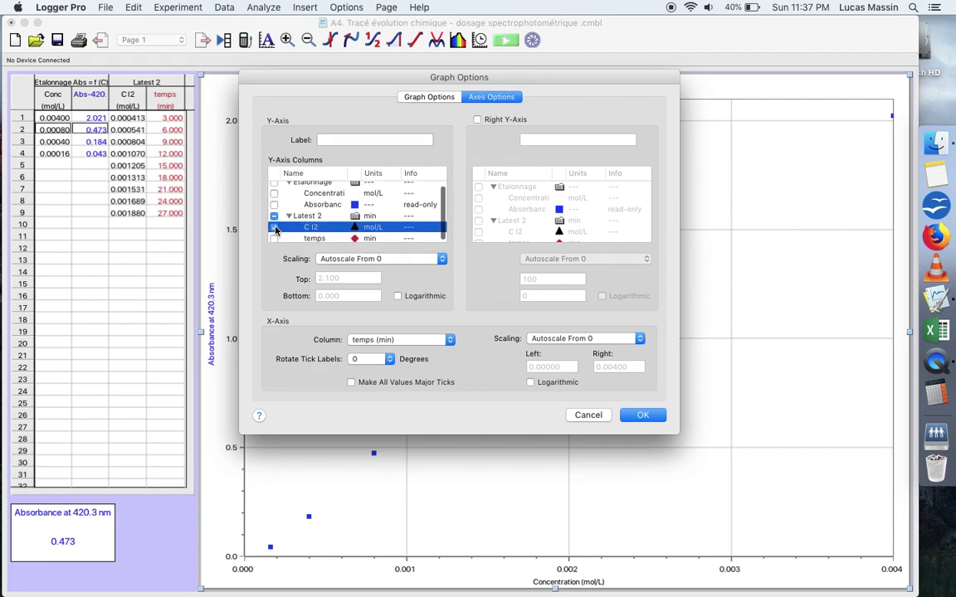
click(639, 415)
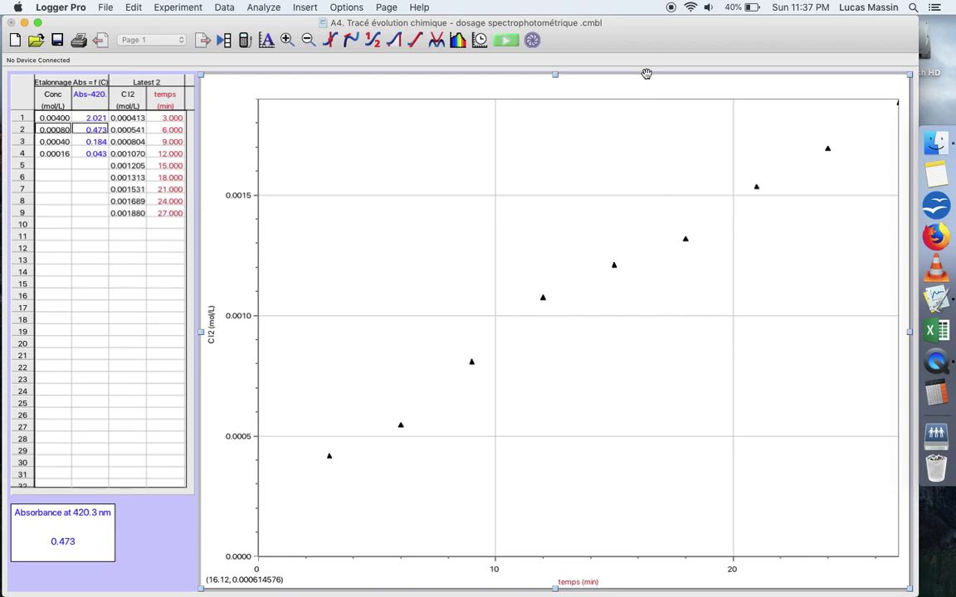
- Fit the C I2 data with the Natural Exponent curve A*exp(-Ct)+B in automatic mode and keep the fit on the graph
click(264, 10)
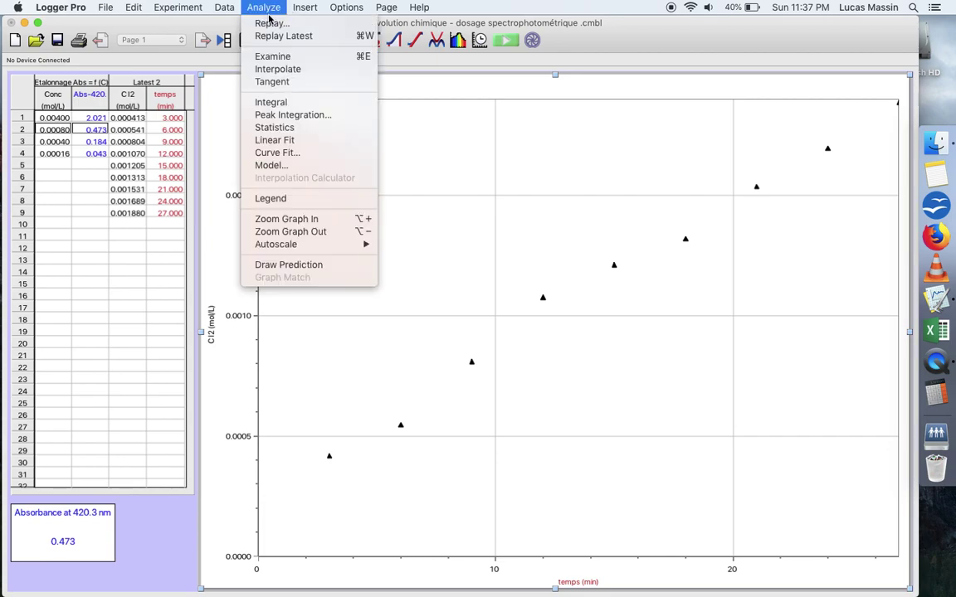
click(283, 153)
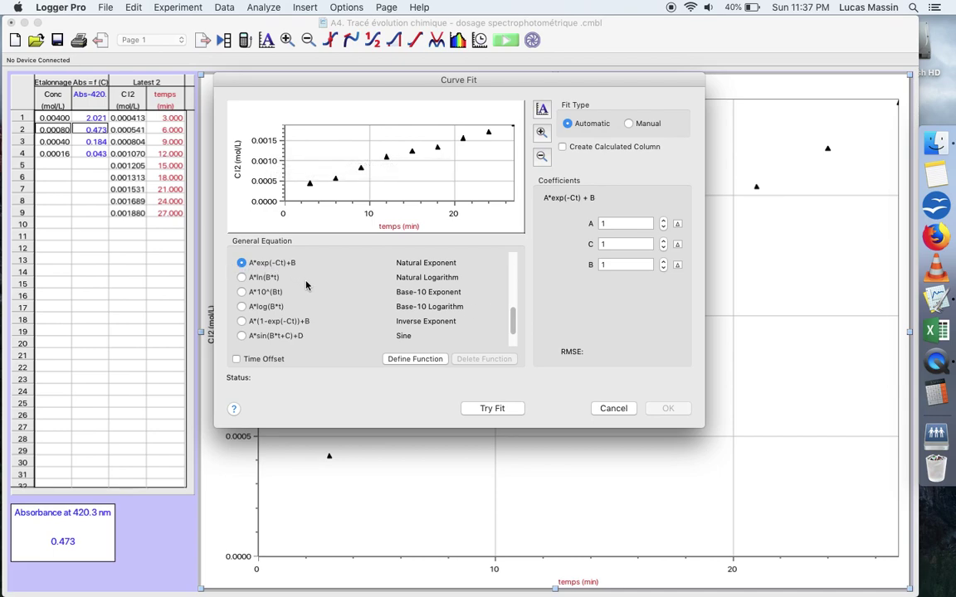
mouse_move(513, 320)
mouse_down()
mouse_move(518, 257)
mouse_move(512, 316)
mouse_up()
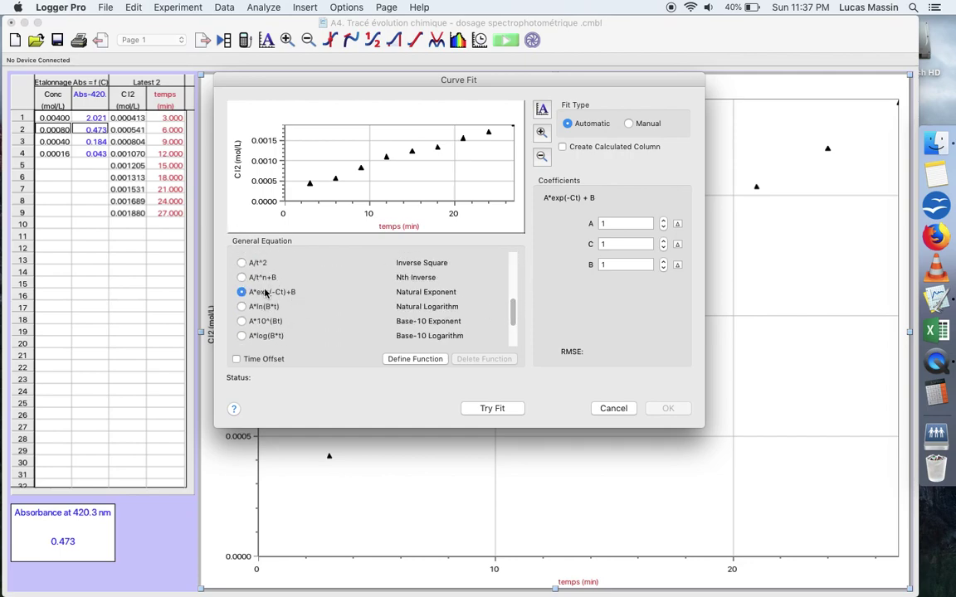
click(499, 412)
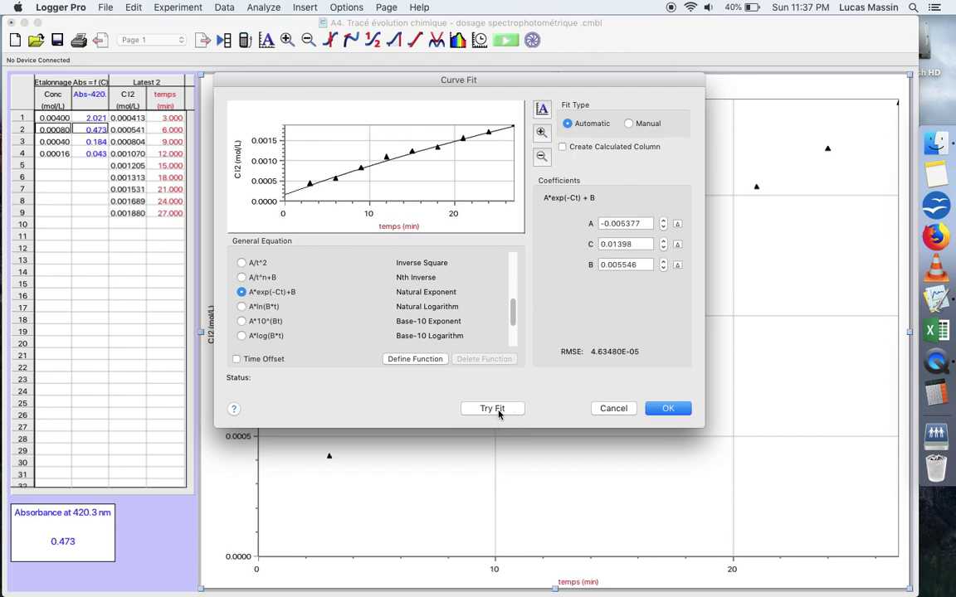
click(658, 411)
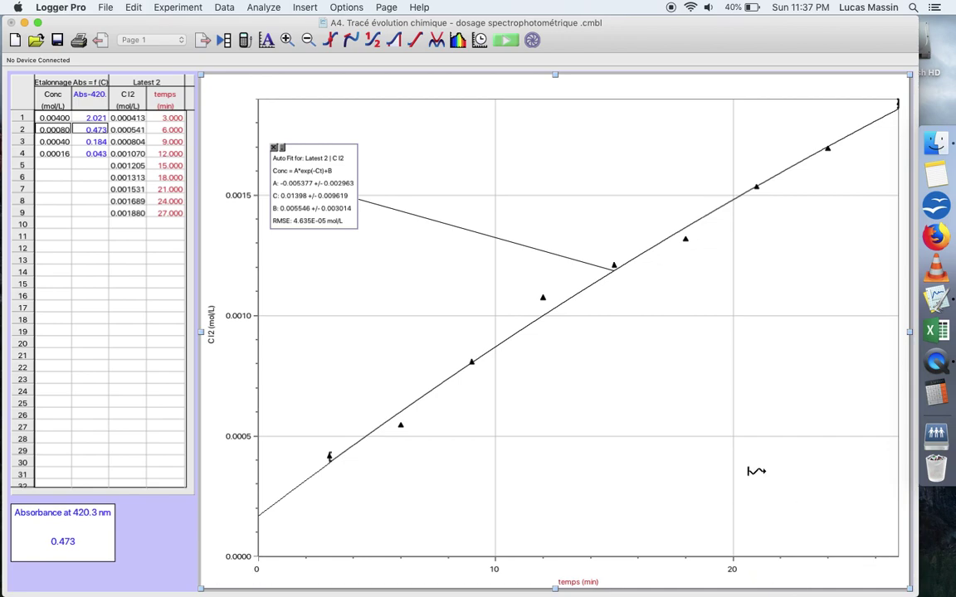
- Extend the graph's time axis to about 450 min and its concentration axis to about 0.006 mol/L
right_click(685, 388)
click(882, 550)
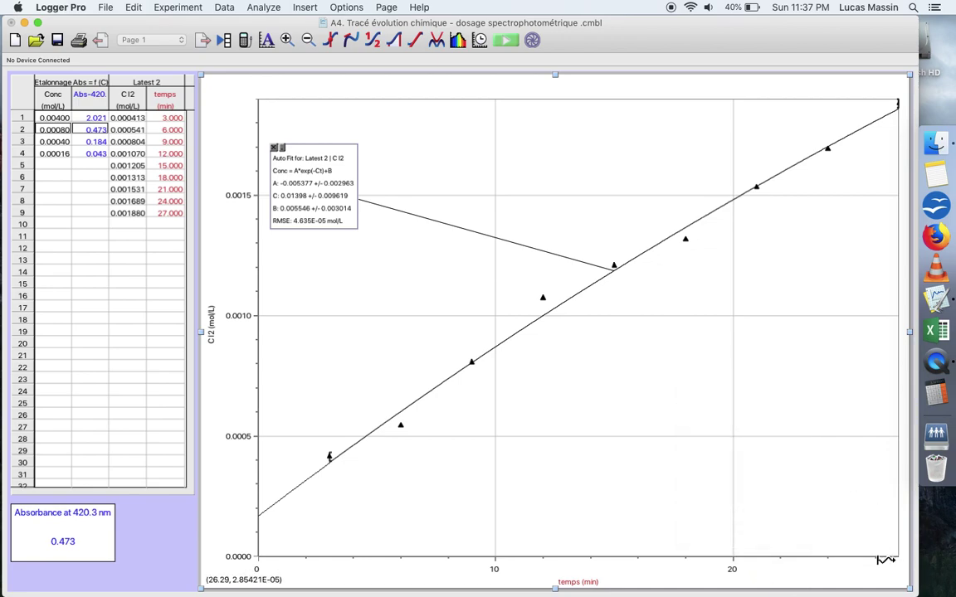
drag(884, 556, 487, 554)
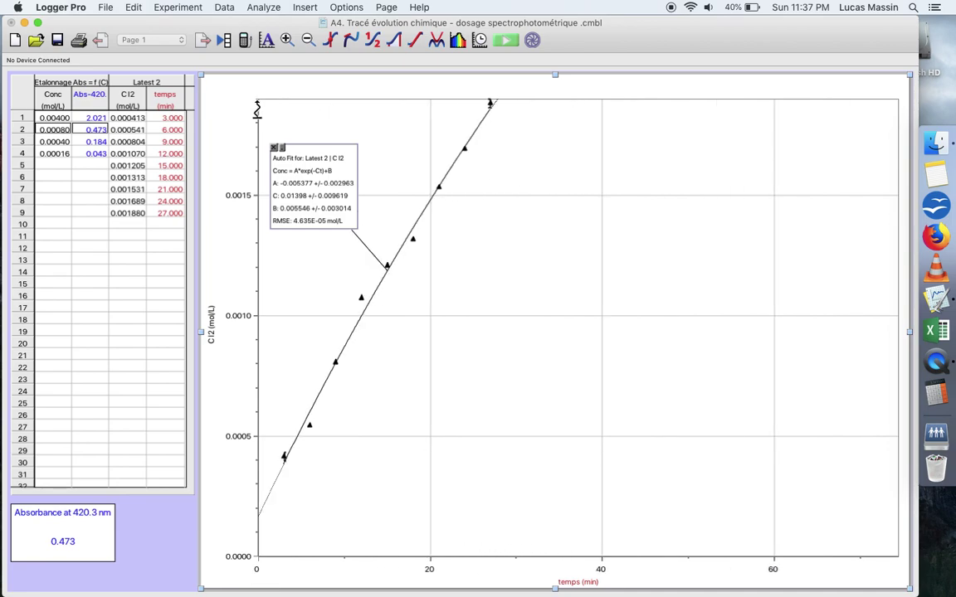
drag(259, 115, 256, 368)
drag(810, 564, 338, 564)
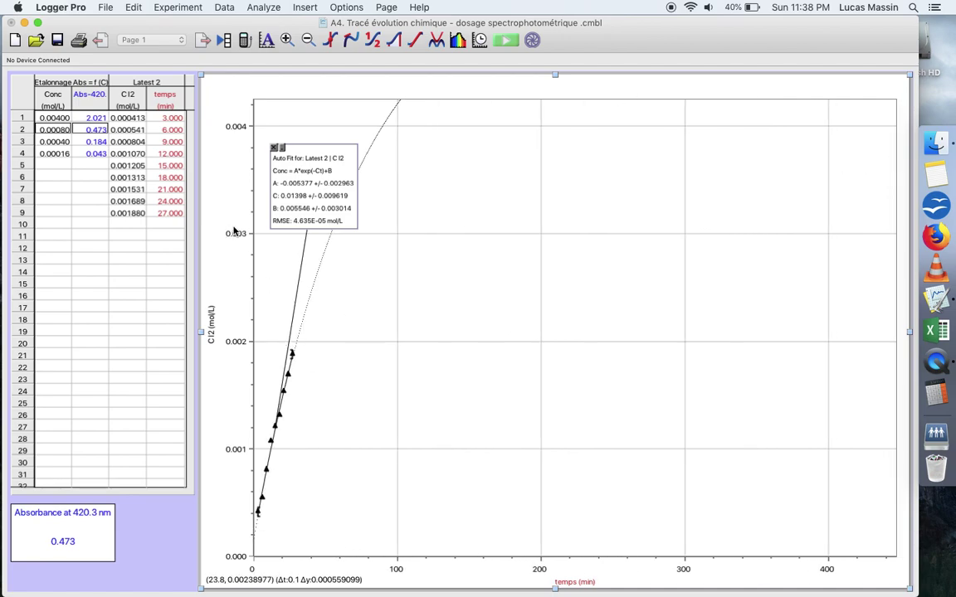
drag(251, 230, 258, 332)
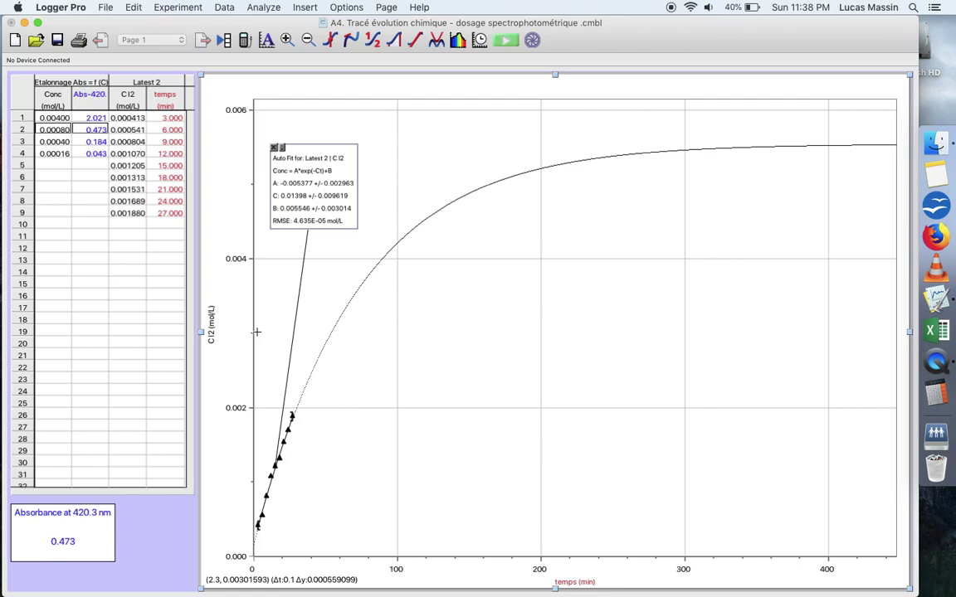
- Turn on the Tangent tool for the C I2 versus time graph
click(259, 8)
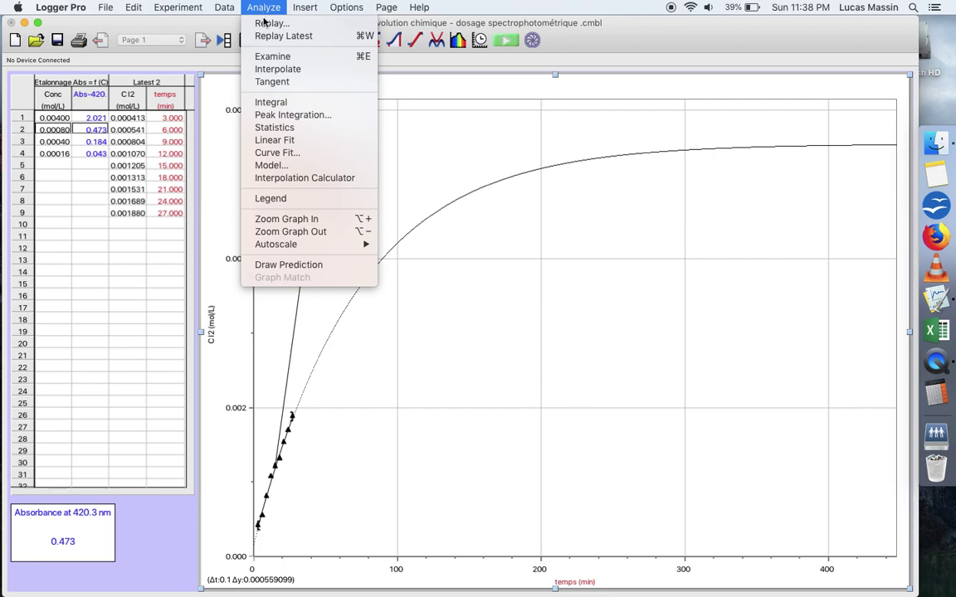
click(273, 81)
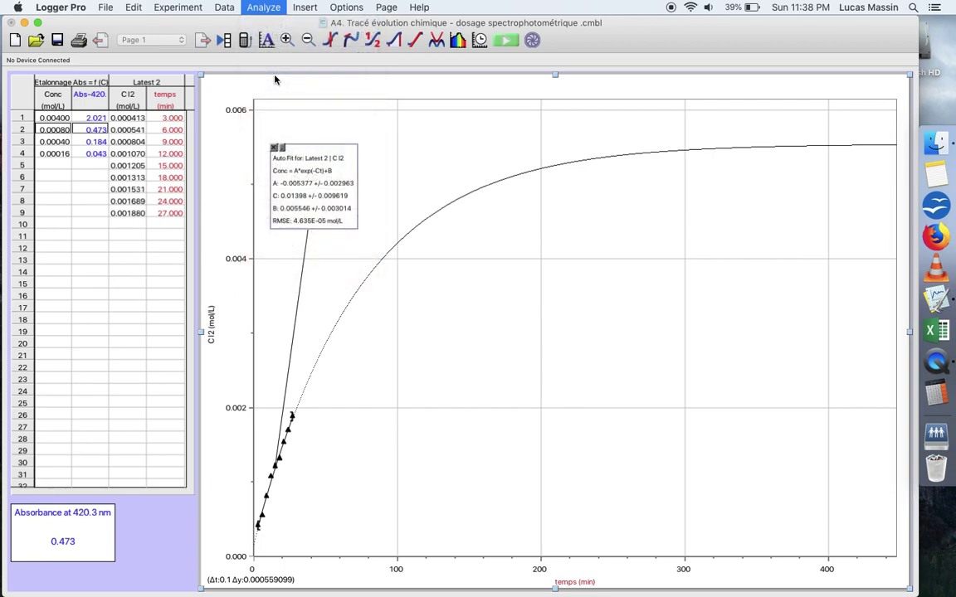